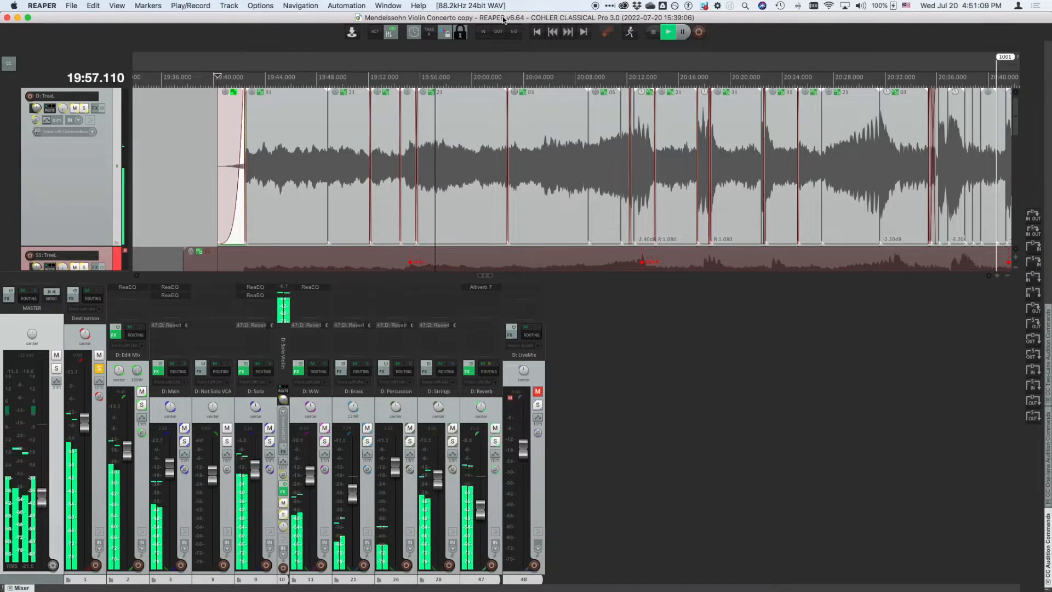
# - Stop playback and hide the mixer
pyautogui.press('space')
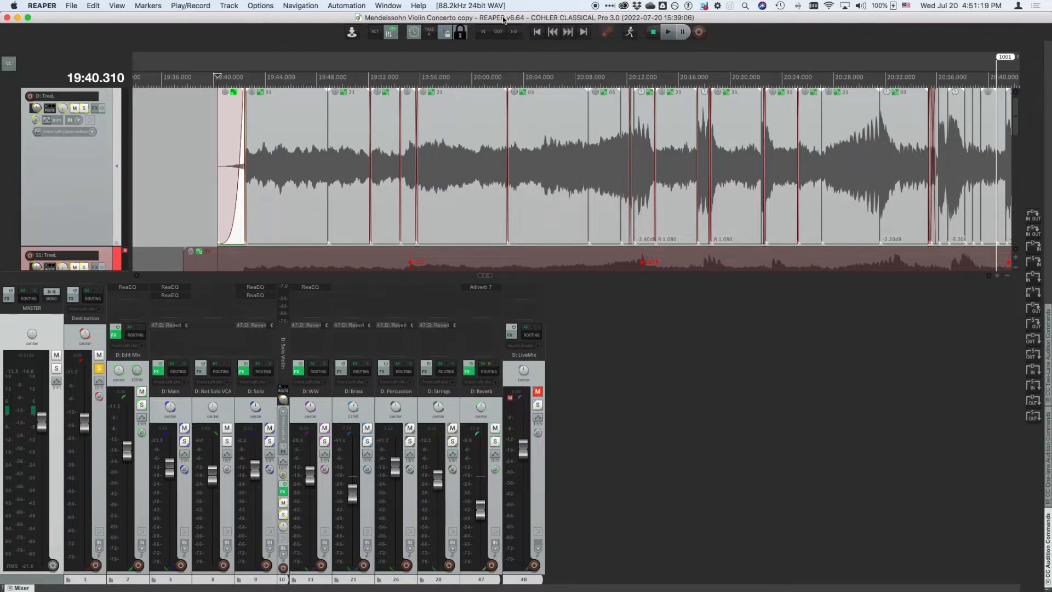
pyautogui.press('super+m')
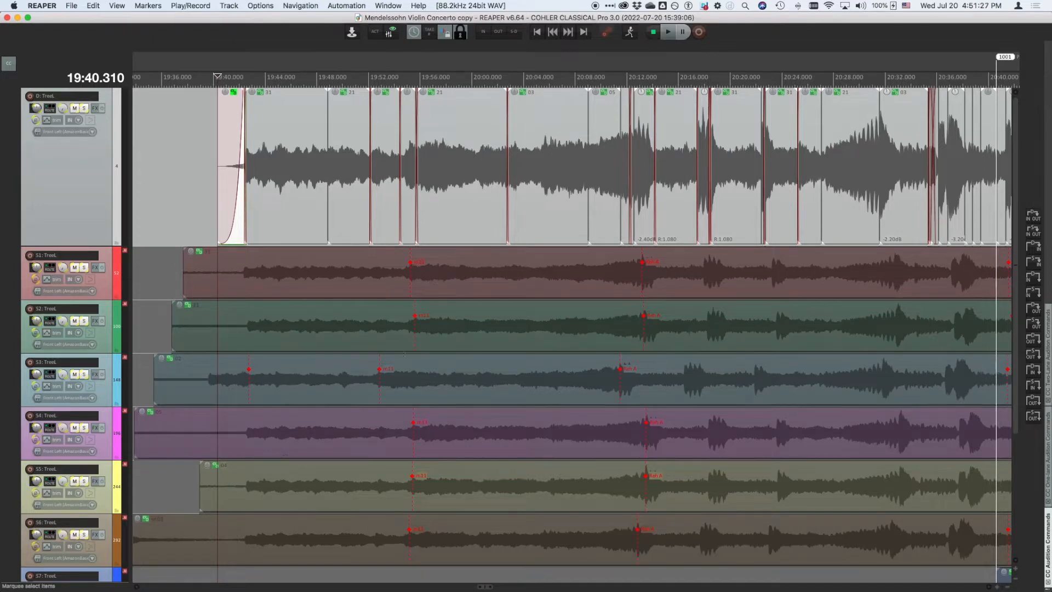
# - Move the S1 track's item containing the take markers slightly earlier on the timeline
pyautogui.click(445, 260)
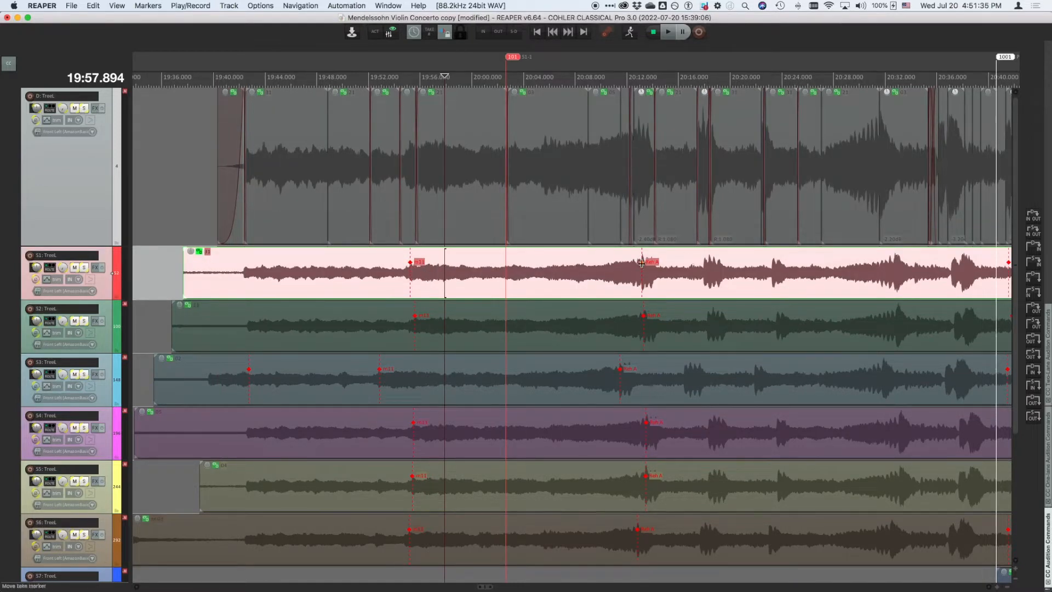
pyautogui.scroll(-6, 652, 266)
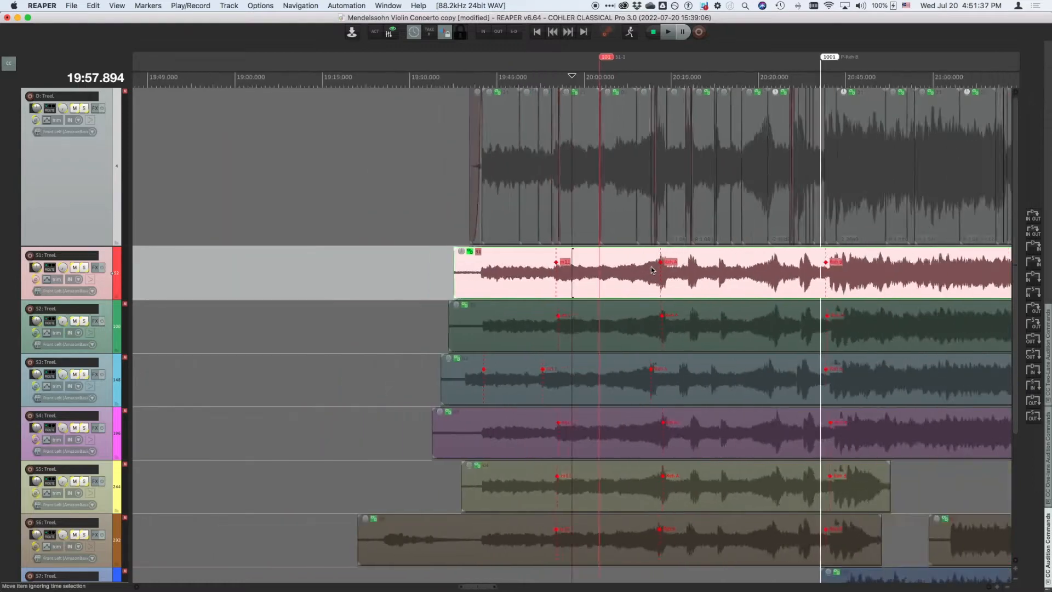
pyautogui.scroll(-3, 651, 266)
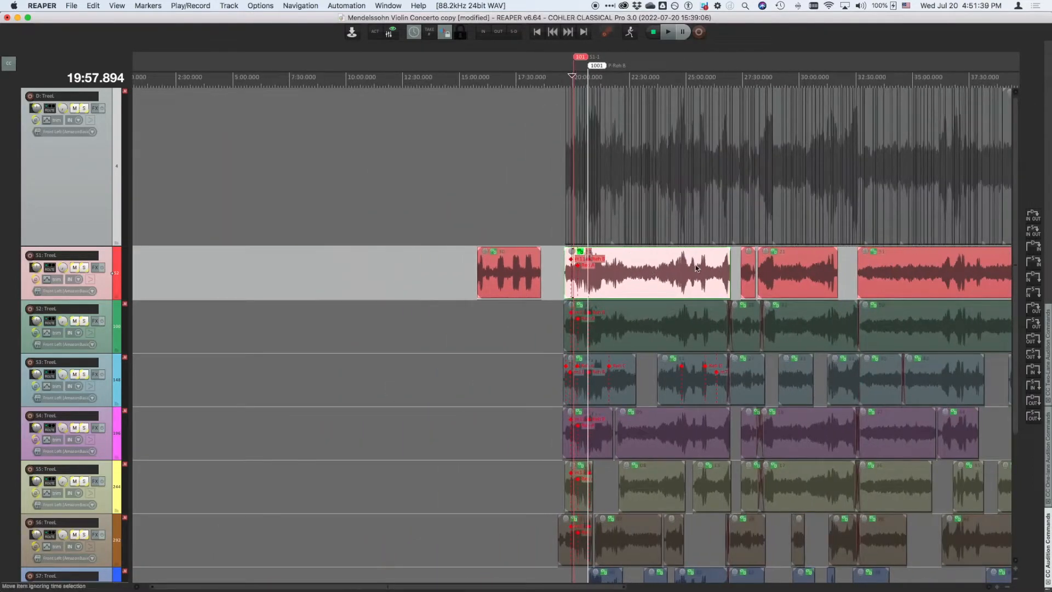
pyautogui.moveTo(652, 269)
pyautogui.mouseDown()
pyautogui.moveTo(638, 277)
pyautogui.moveTo(647, 278)
pyautogui.mouseUp()
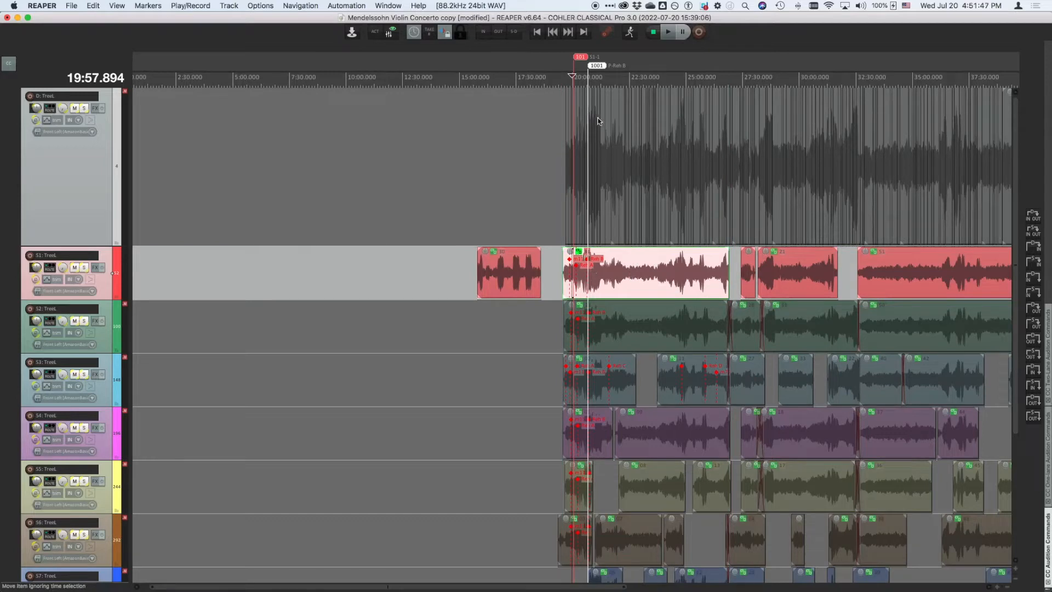
# - Move project marker 1001 to about 21:48 and S1 marker 101 to about 20:16
pyautogui.moveTo(598, 67); pyautogui.dragTo(625, 65)
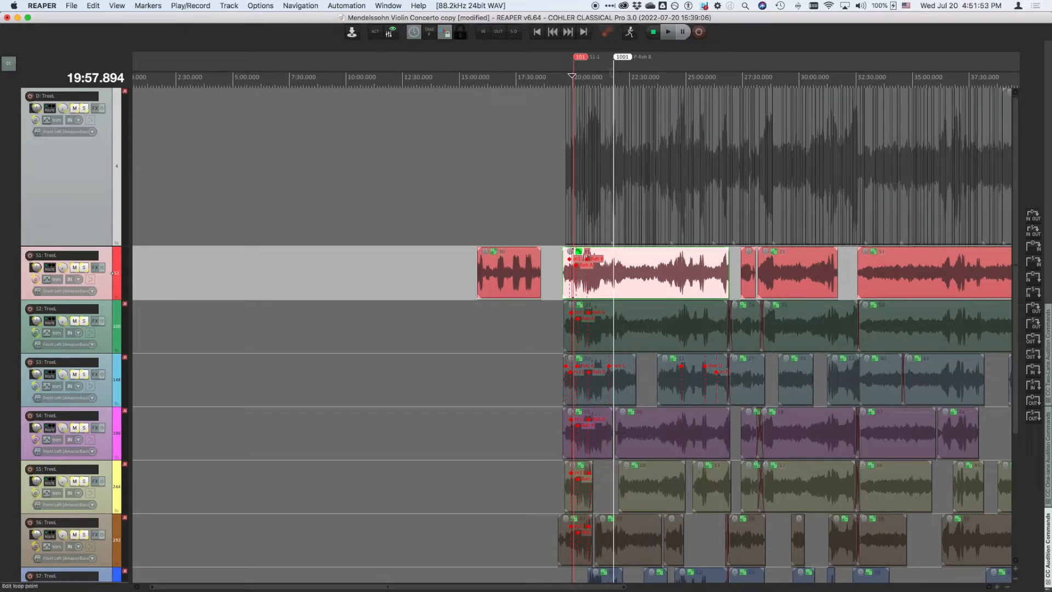
pyautogui.moveTo(583, 62)
pyautogui.mouseDown()
pyautogui.moveTo(599, 62)
pyautogui.moveTo(575, 65)
pyautogui.moveTo(586, 65)
pyautogui.mouseUp()
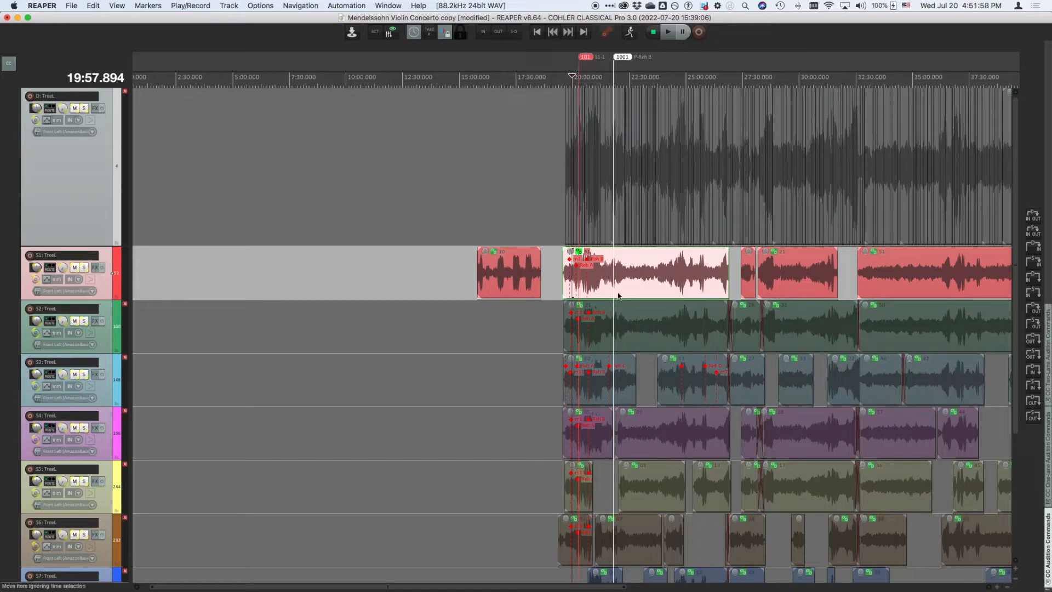
# - Examine the S1 item's take markers and the commands for setting, deleting and navigating between take markers
pyautogui.click(591, 270)
pyautogui.press('shift')
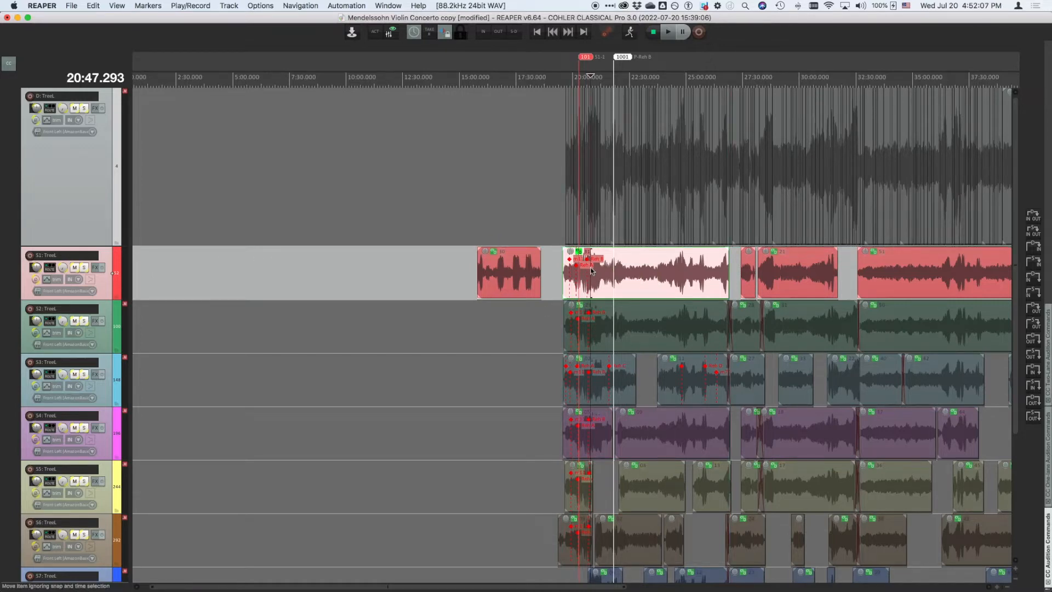
pyautogui.scroll(3, 591, 270)
pyautogui.scroll(5, 591, 269)
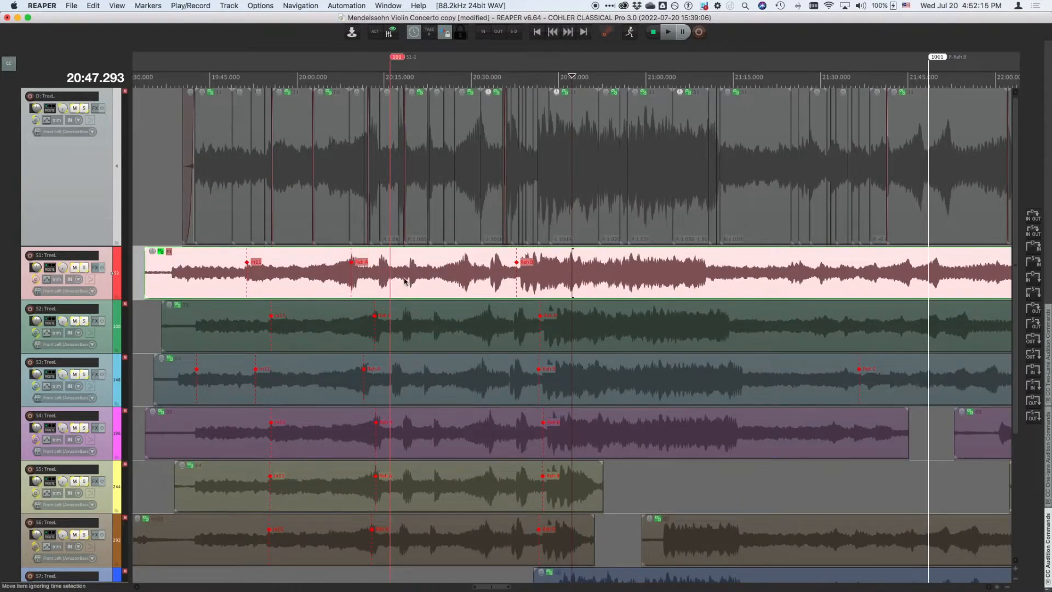
pyautogui.click(148, 7)
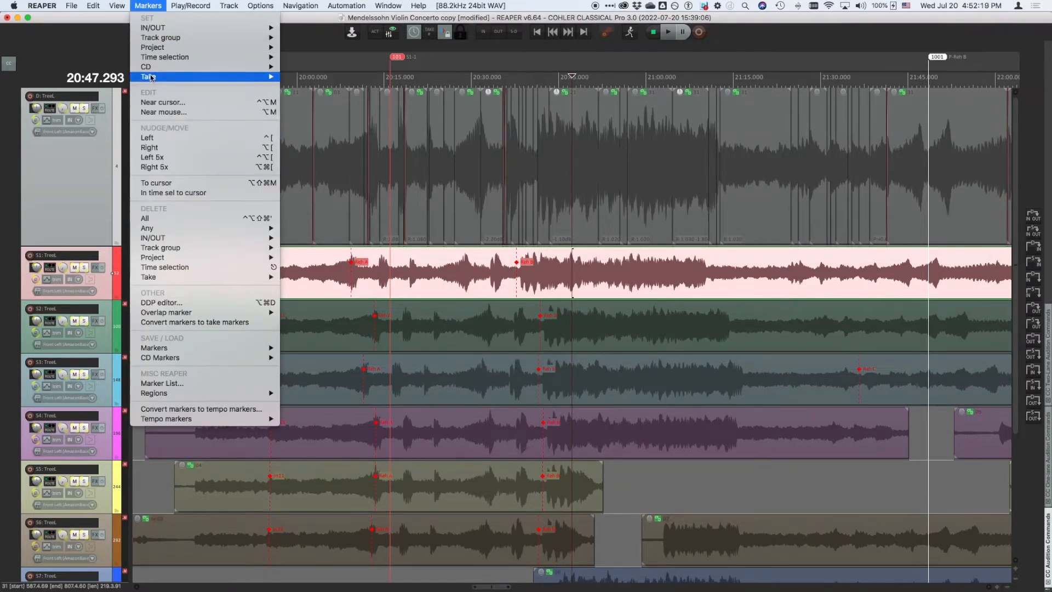
pyautogui.moveTo(152, 77)
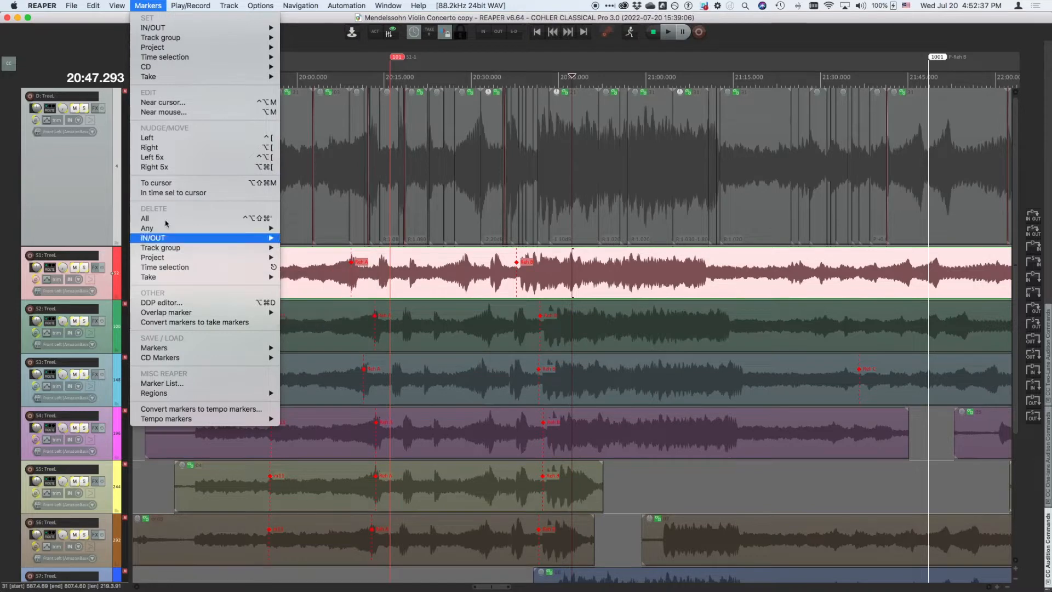
pyautogui.moveTo(155, 277)
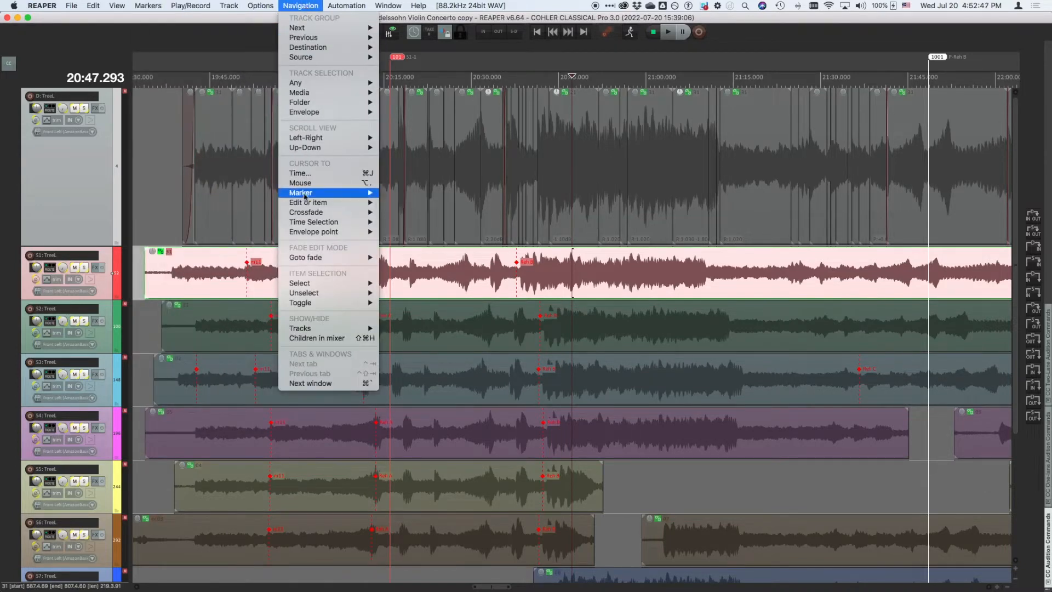
pyautogui.moveTo(306, 195)
pyautogui.moveTo(424, 306)
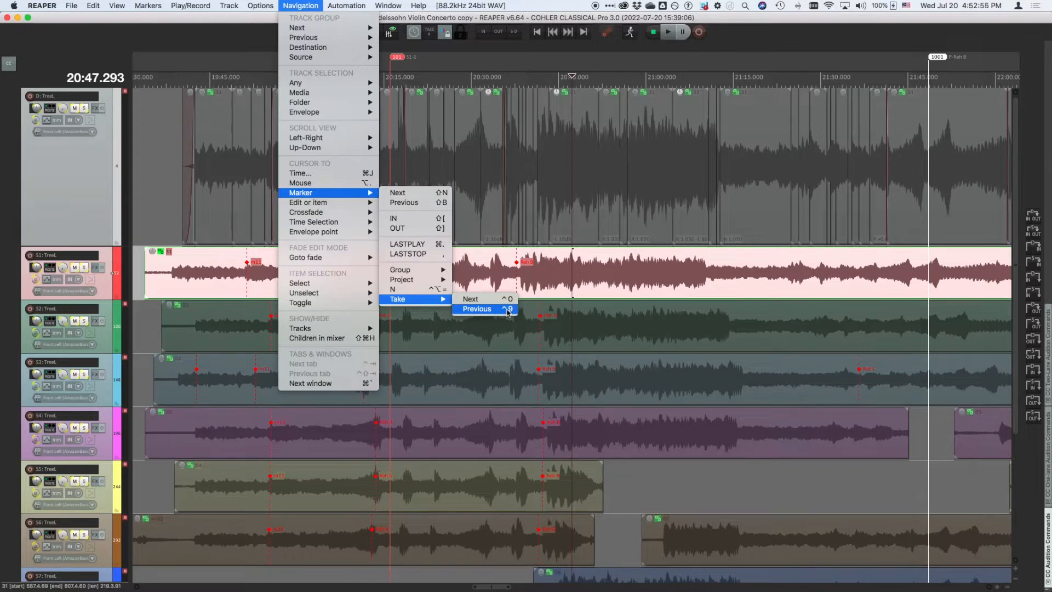
pyautogui.click(304, 5)
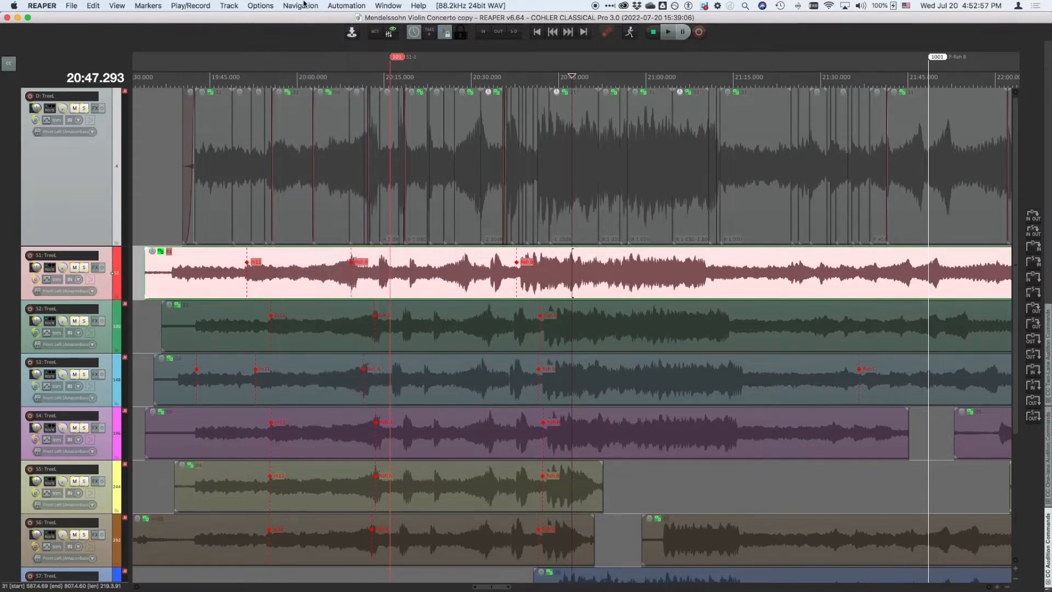
# - Select the marked S2 item and step the cursor forward and back through its take markers, ending at the first one
pyautogui.click(239, 326)
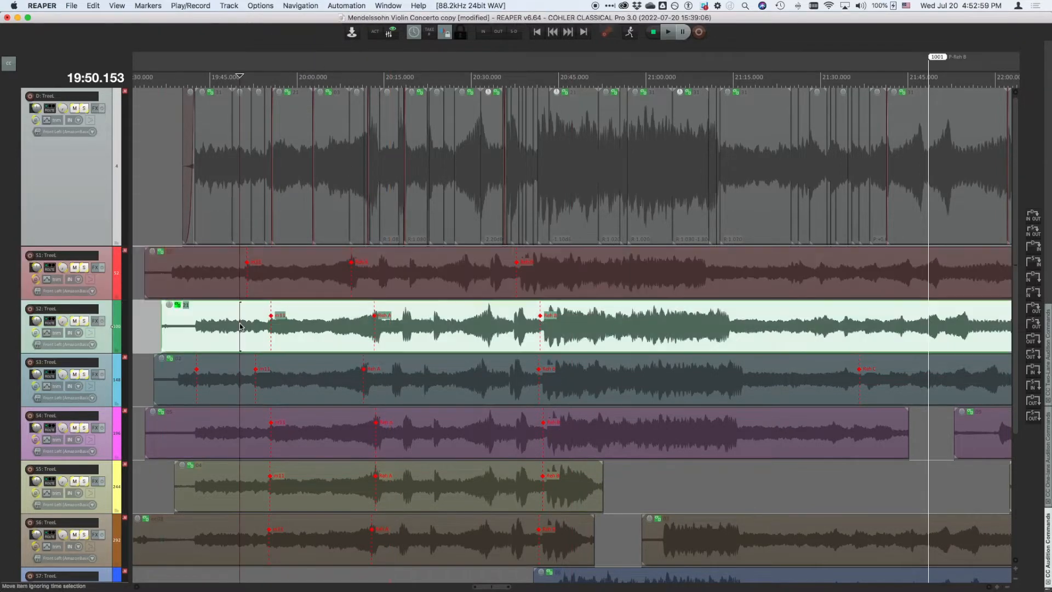
pyautogui.press('Tab')
pyautogui.press('Tab')
pyautogui.press('Tab')
pyautogui.hotkey('shift', 'Tab')
pyautogui.hotkey('shift', 'Tab')
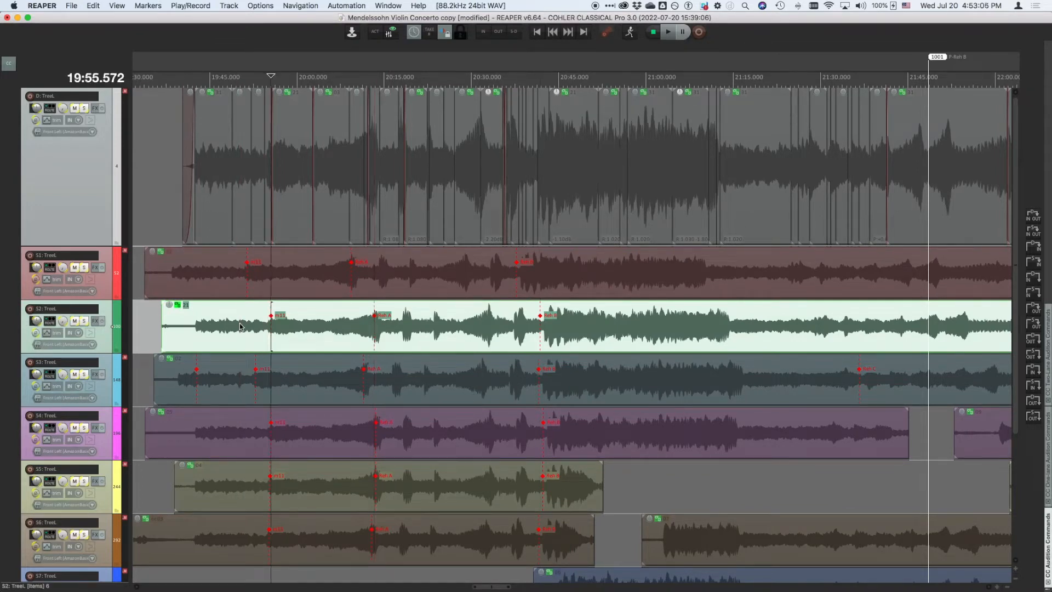
# - Step the cursor through the remaining markers to the end of the S2 item, and return to its Reh A take marker
pyautogui.press('Tab')
pyautogui.press('Tab')
pyautogui.press('Tab')
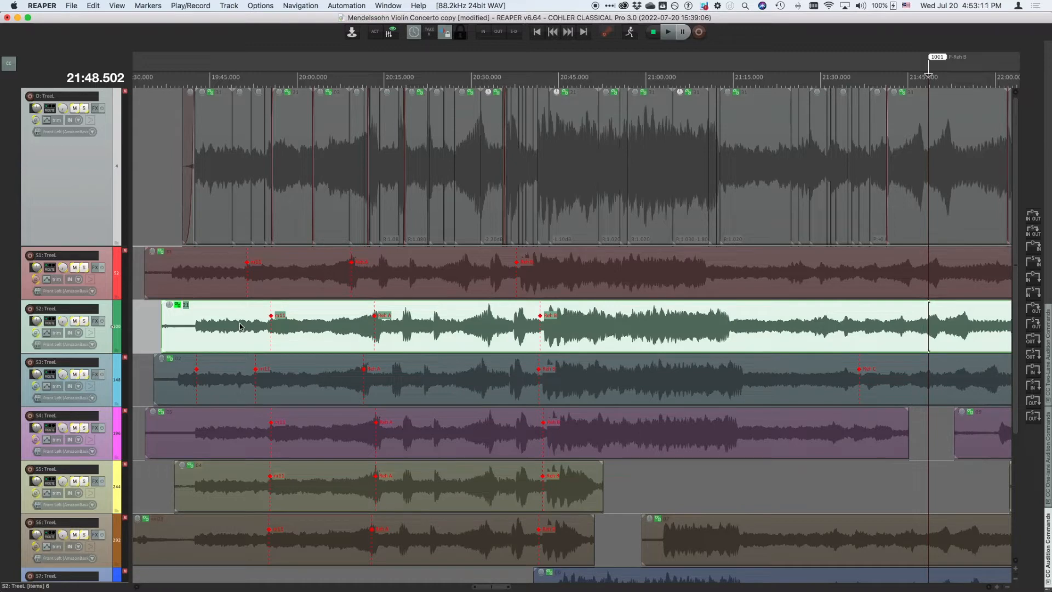
pyautogui.press('Tab')
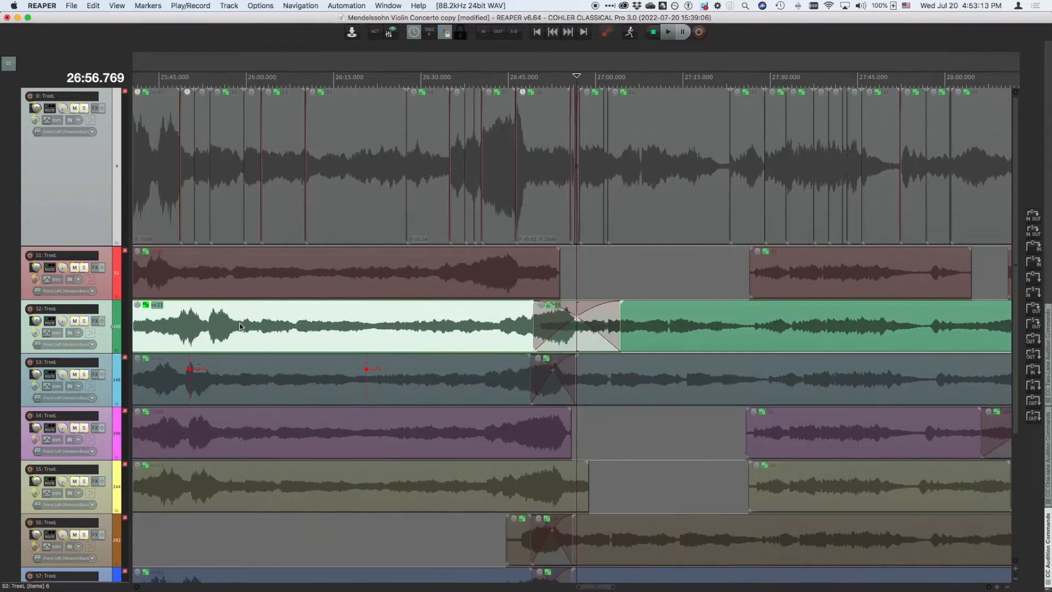
pyautogui.hotkey('shift', 'Tab')
pyautogui.hotkey('shift', 'Tab')
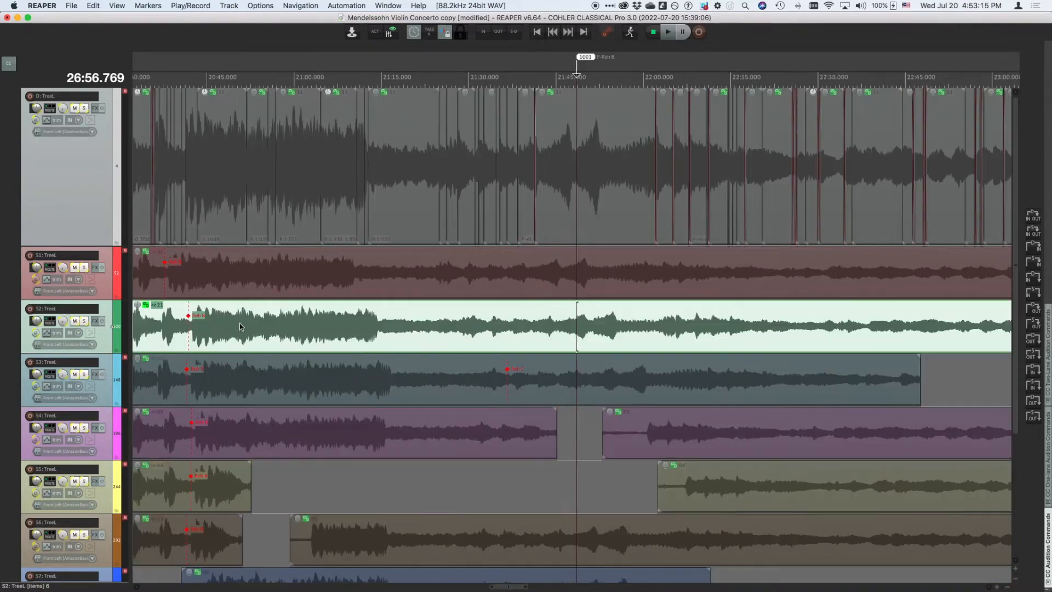
pyautogui.hotkey('shift', 'Tab')
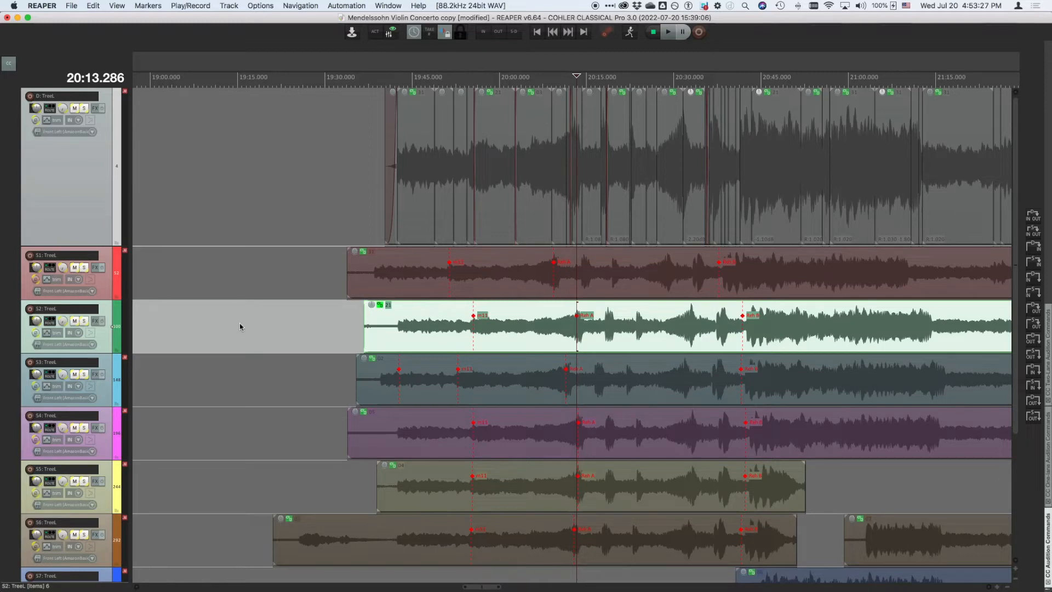
# - Add a project marker named "Reh A" at the S1 item's Reh A take marker
pyautogui.click(537, 281)
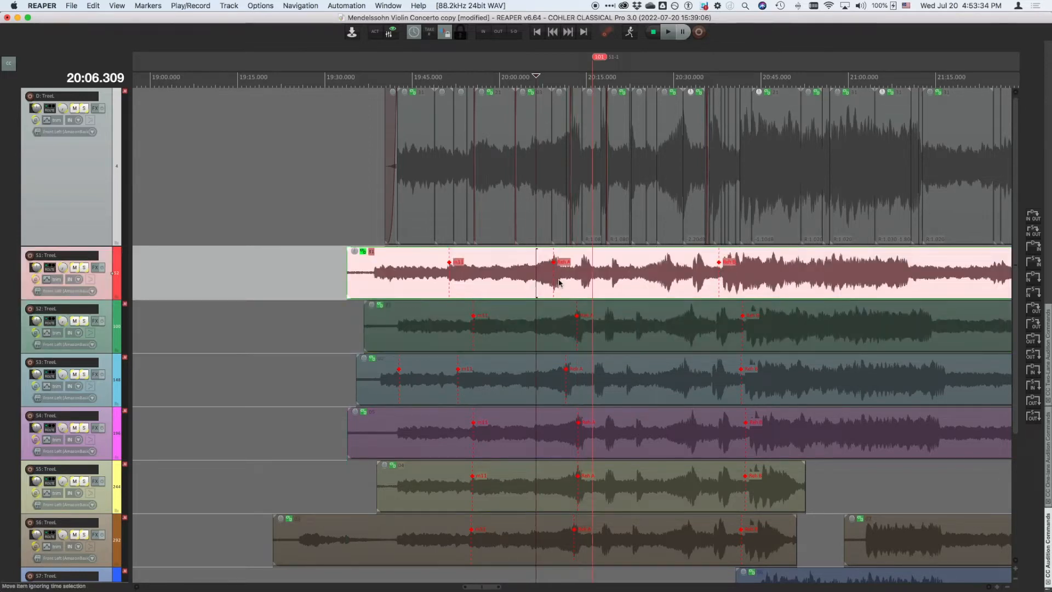
pyautogui.click(559, 283)
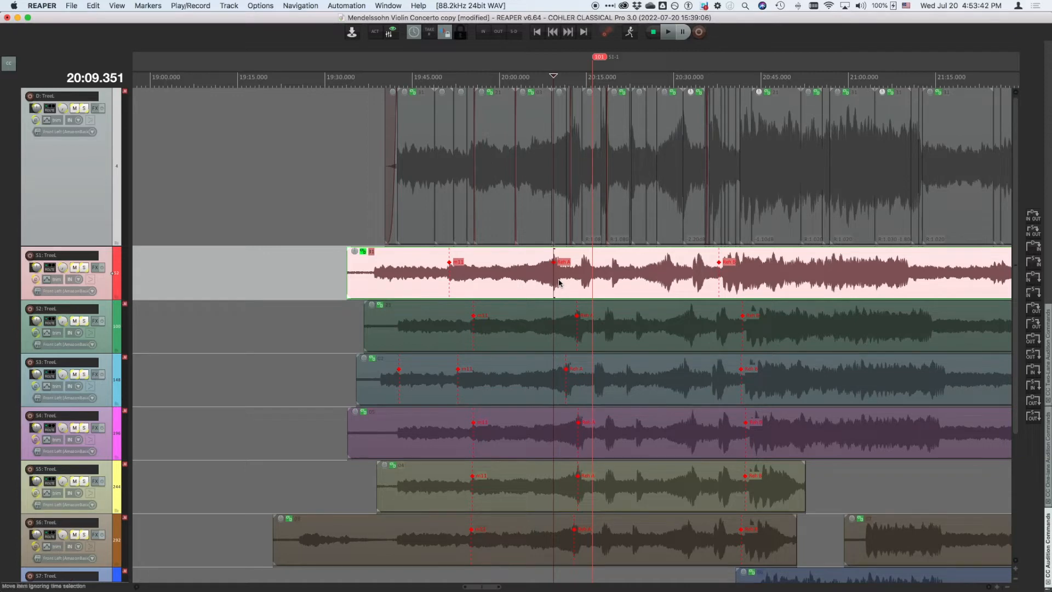
pyautogui.hotkey('shift', 'm')
pyautogui.write('R')
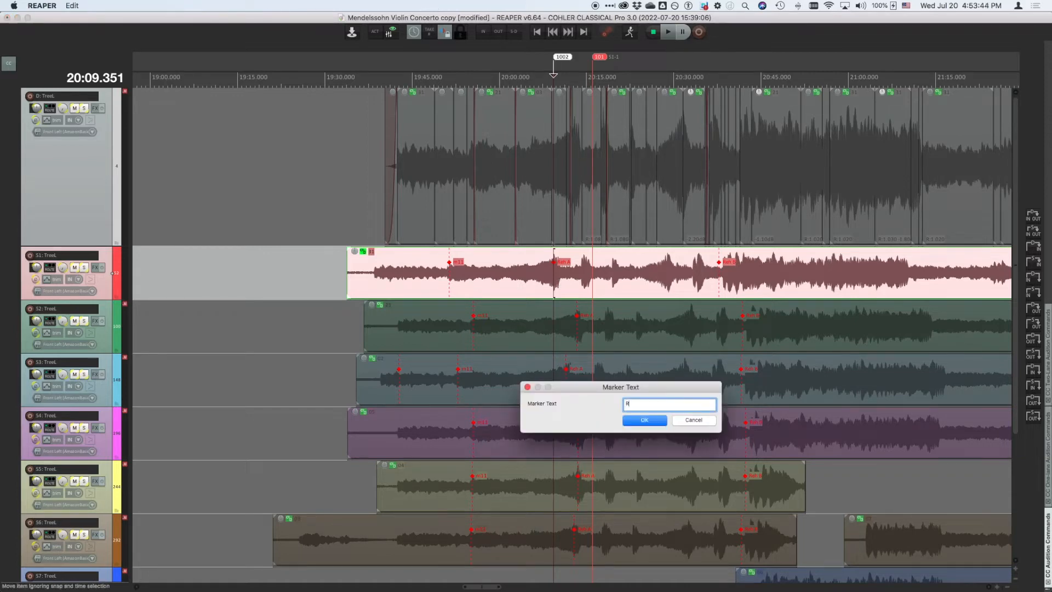
pyautogui.write('eh A')
pyautogui.press('Return')
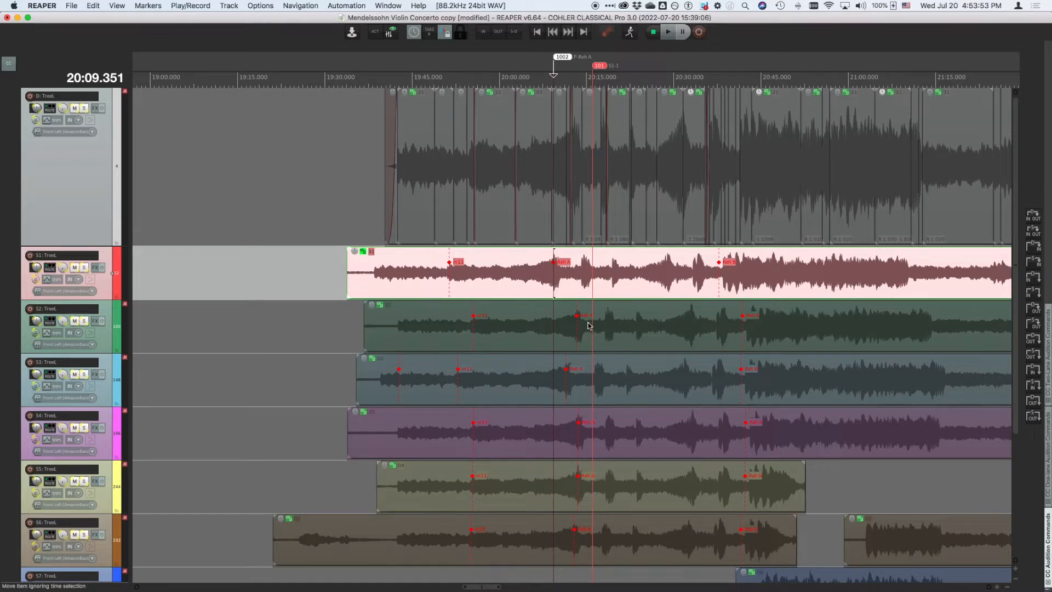
# - Align the S2 item's Reh A take marker with the project marker using Find marker, align with the name "Reh A"
pyautogui.click(621, 335)
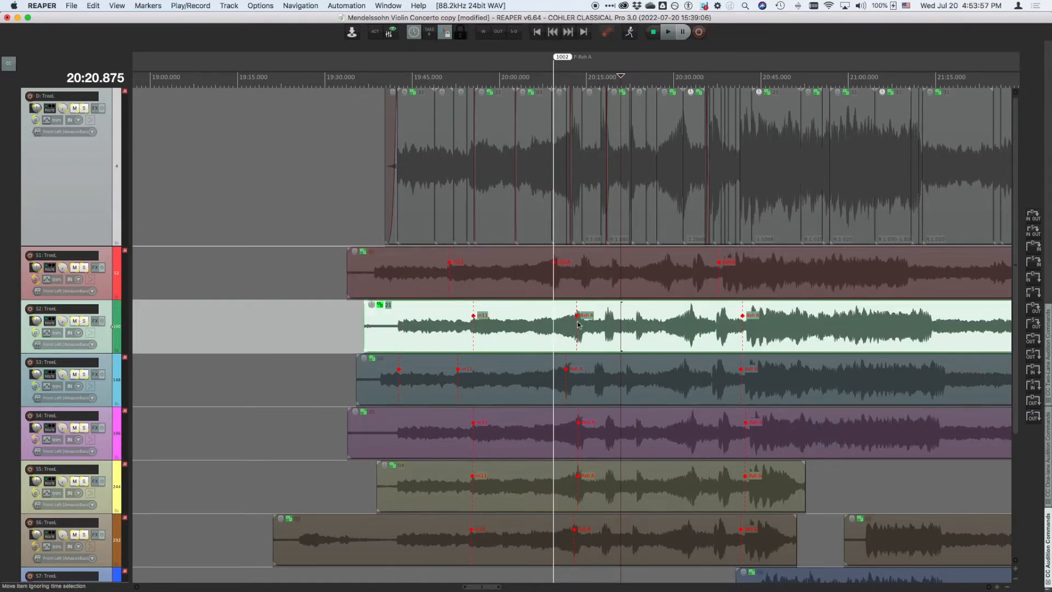
pyautogui.click(588, 373)
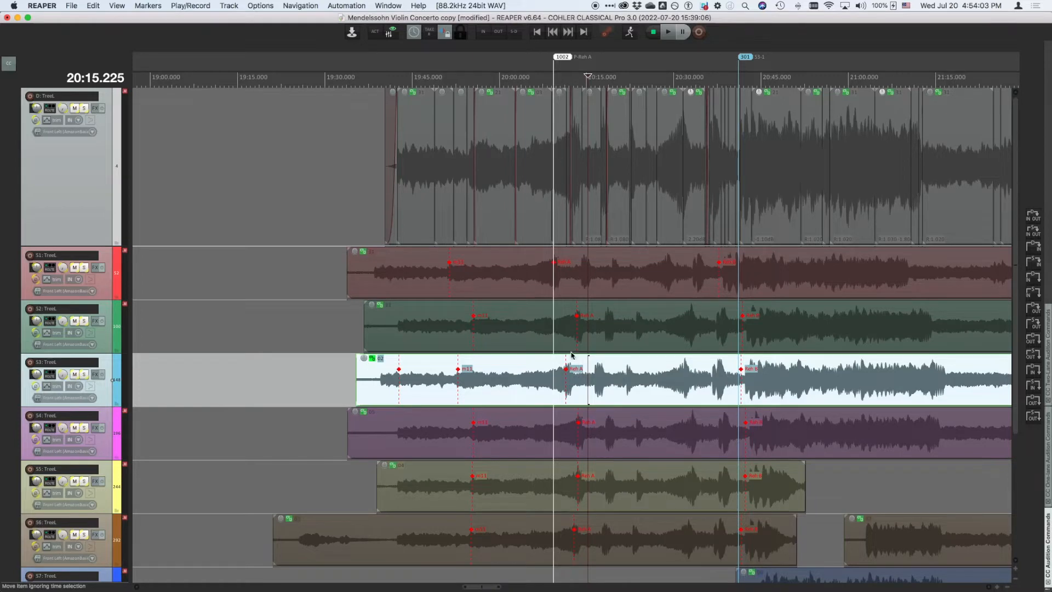
pyautogui.click(612, 328)
pyautogui.click(548, 321)
pyautogui.click(93, 6)
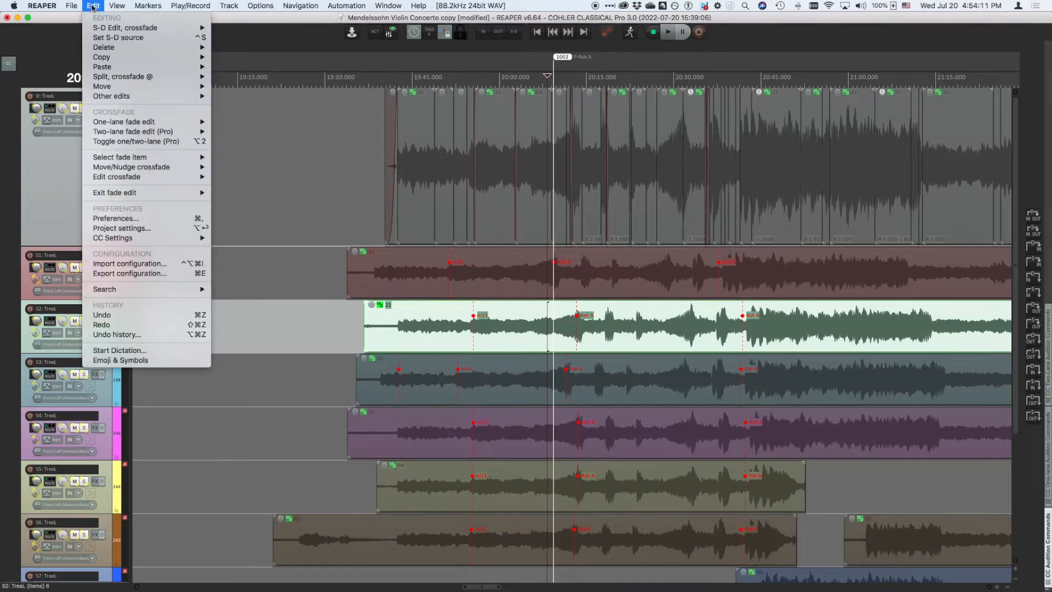
pyautogui.moveTo(122, 290)
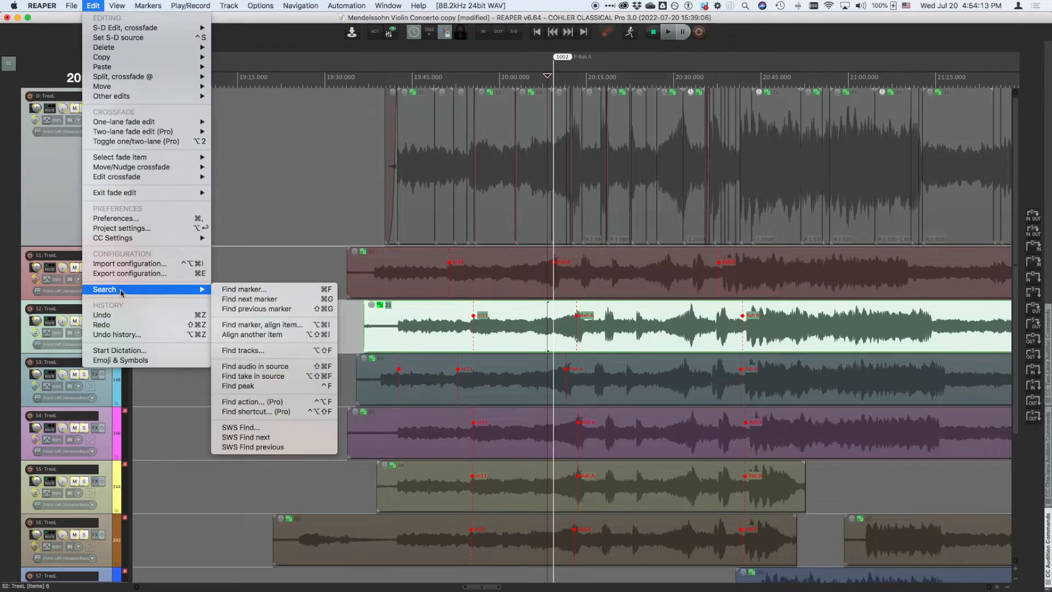
pyautogui.click(246, 327)
pyautogui.write('Reh A')
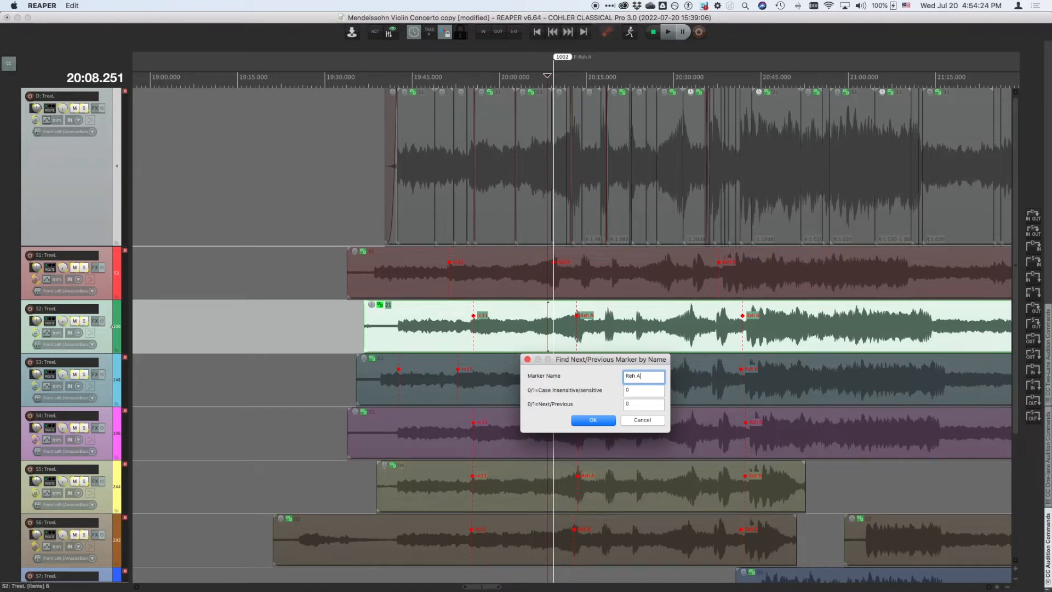
pyautogui.press('Return')
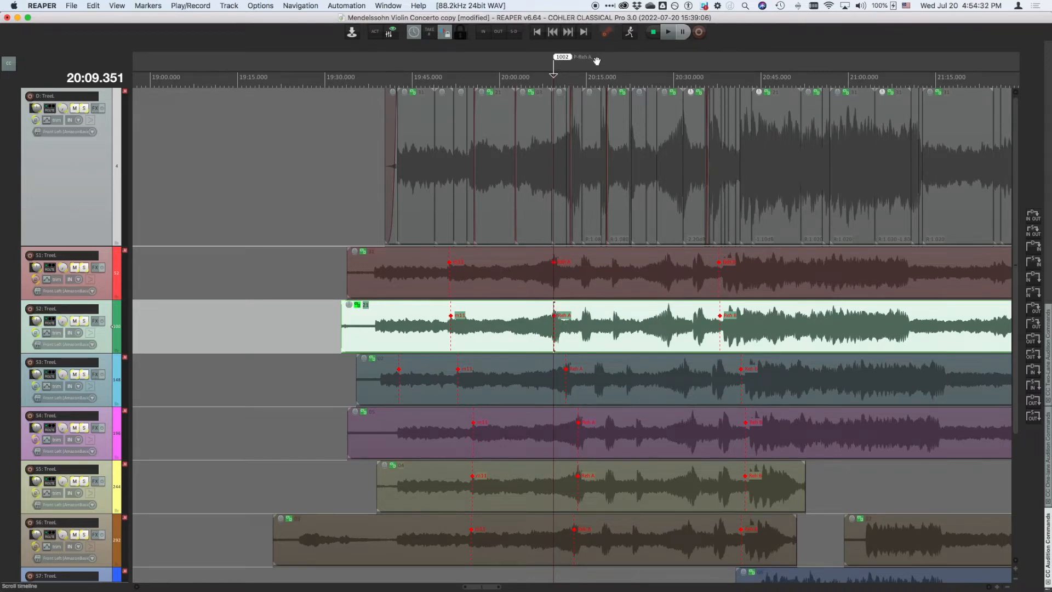
# - Select the S3 item and align it to the same Reh A project marker with Align another item
pyautogui.click(561, 381)
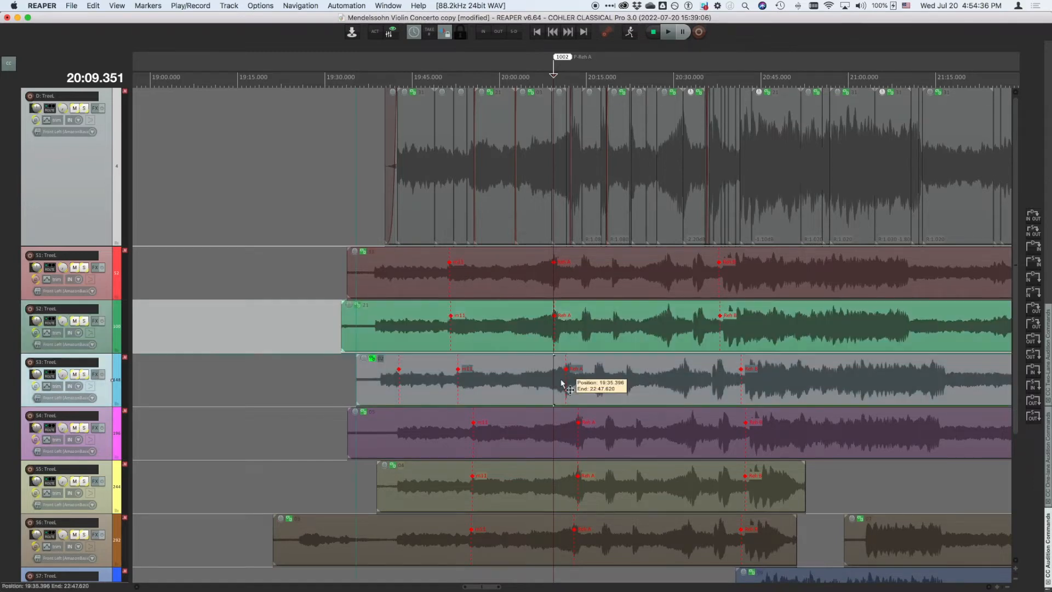
pyautogui.click(89, 6)
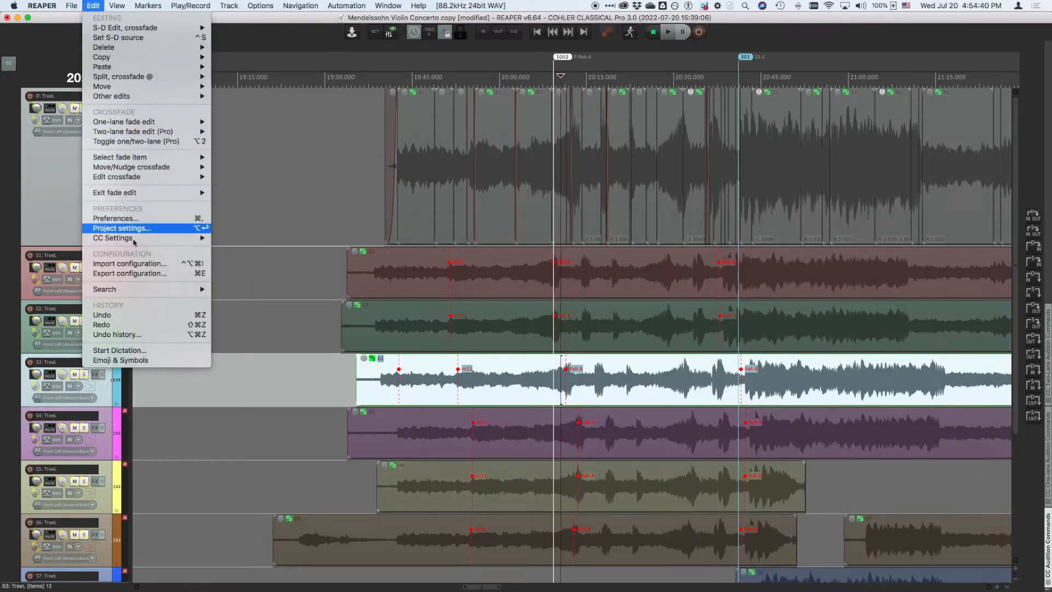
pyautogui.moveTo(153, 290)
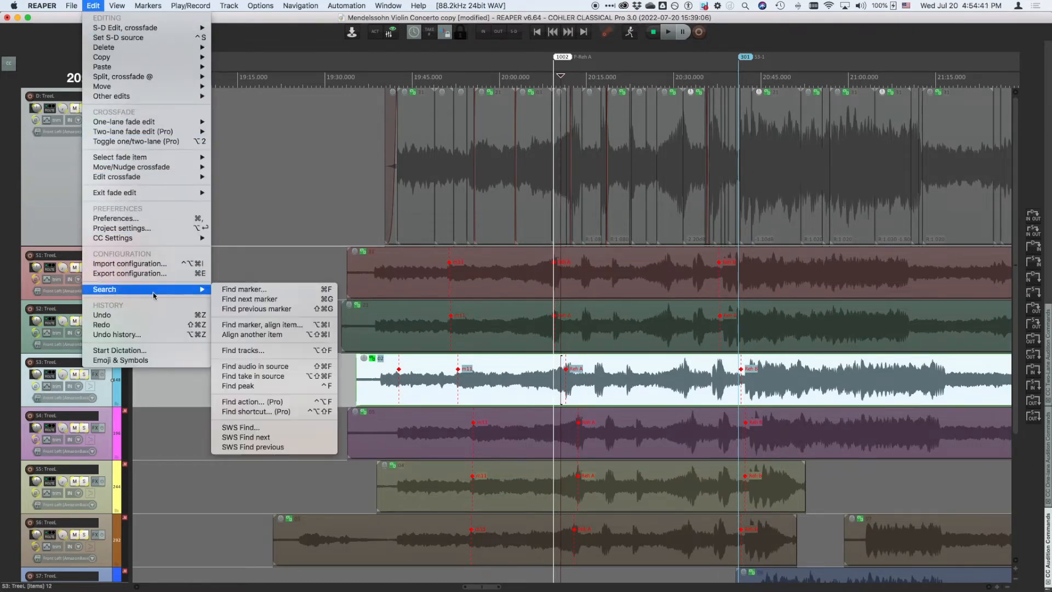
pyautogui.click(259, 336)
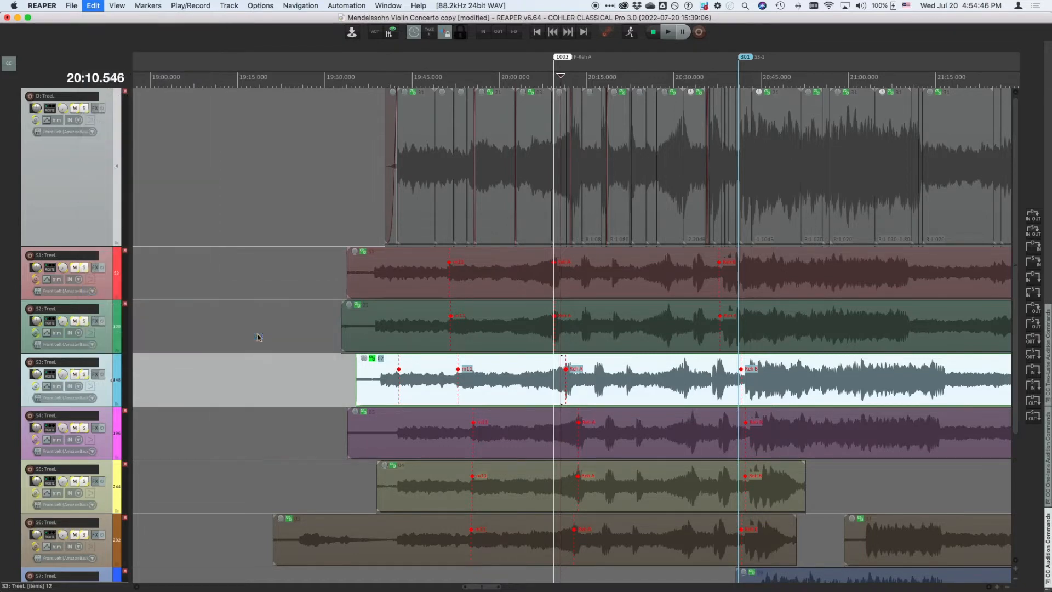
# - Align the S4, S5 and S6 items to the same Reh A project marker with Align another item, and save the project
pyautogui.click(525, 440)
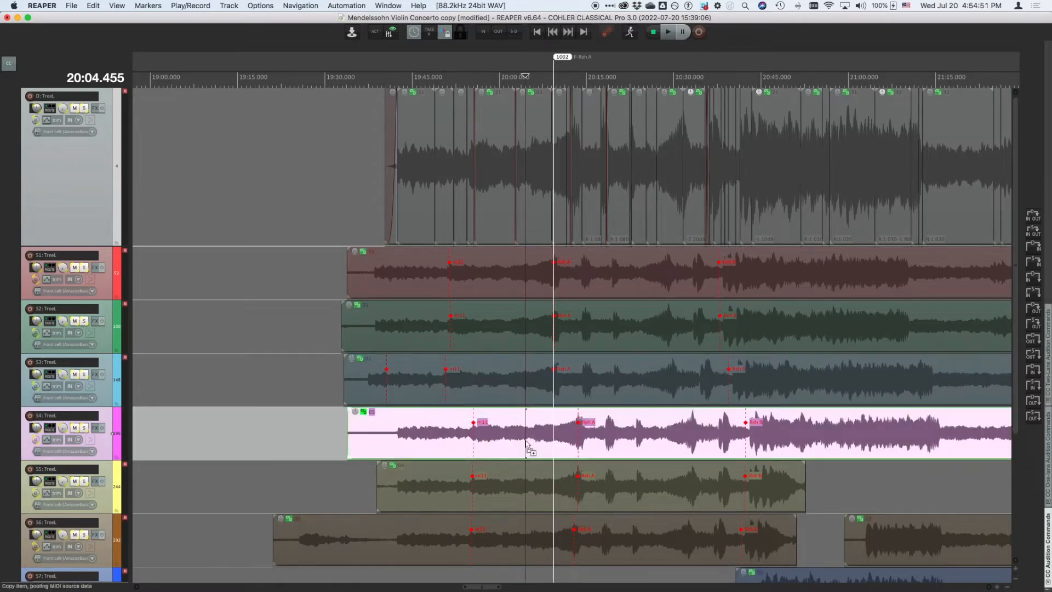
pyautogui.press('super+alt+a')
pyautogui.click(556, 486)
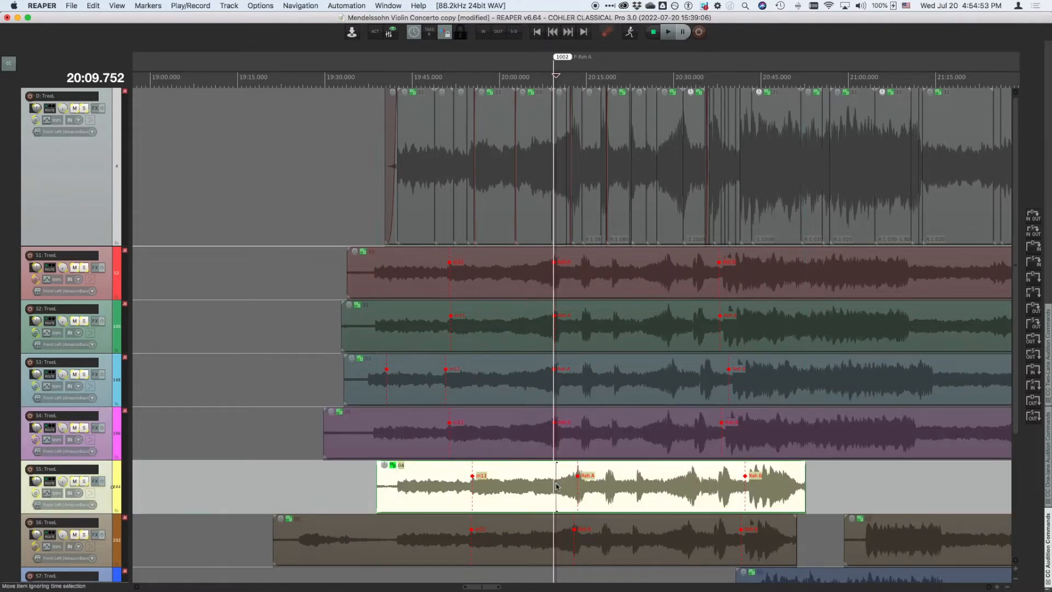
pyautogui.press('super+alt+a')
pyautogui.click(544, 528)
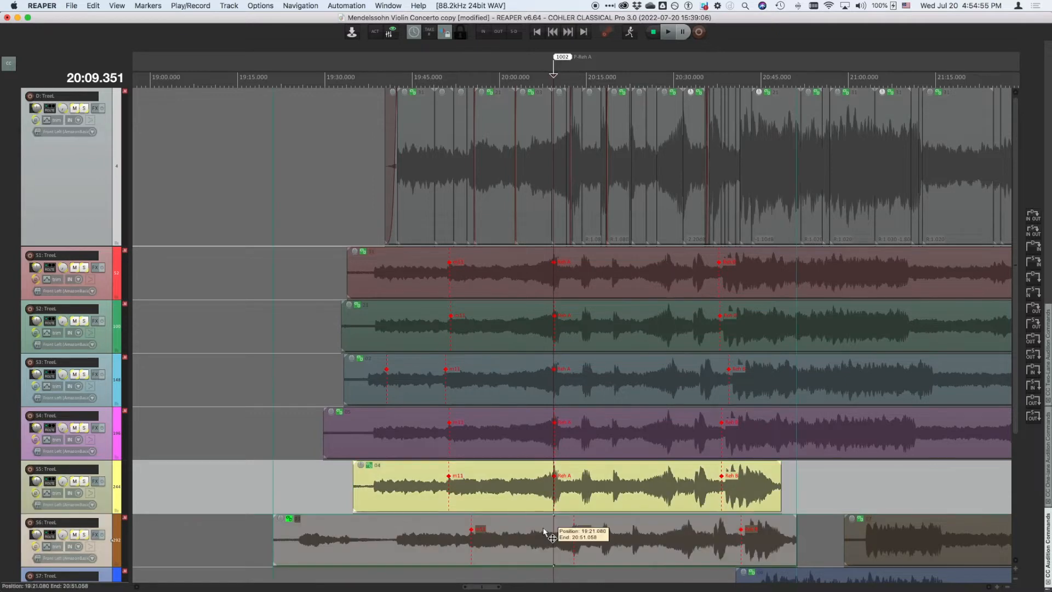
pyautogui.press('super+alt+a')
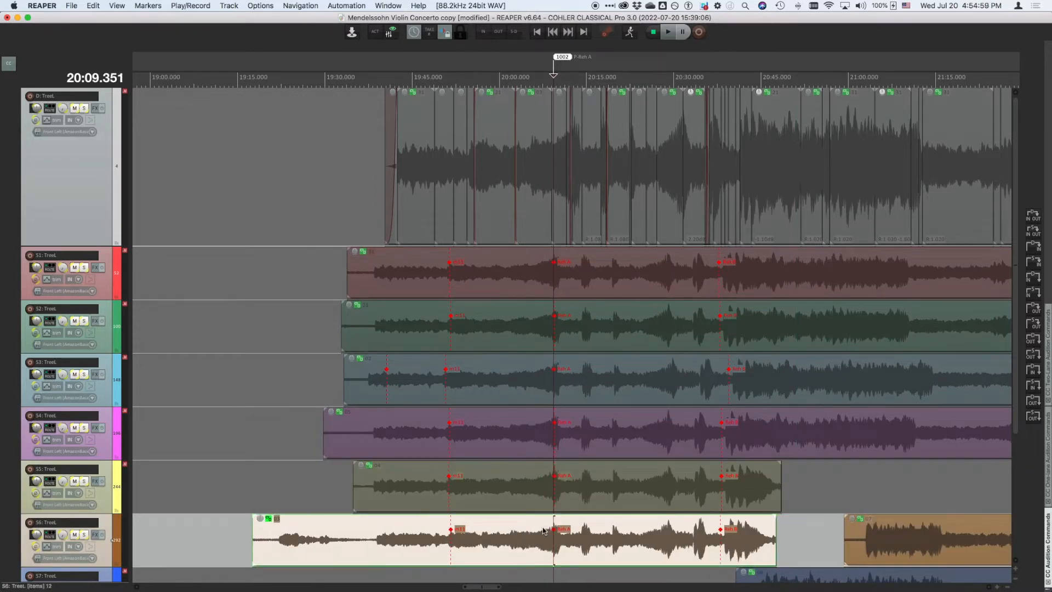
pyautogui.press('super+s')
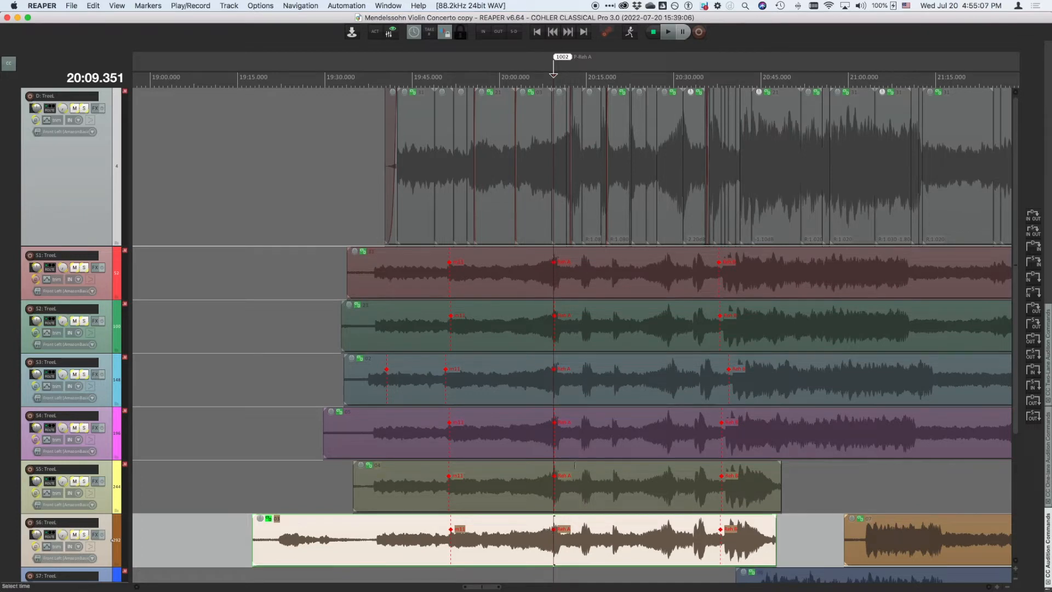
# - Add a take marker described "New marker" to the S1 item at about 20:47, shortly after its Reh B marker
pyautogui.click(446, 277)
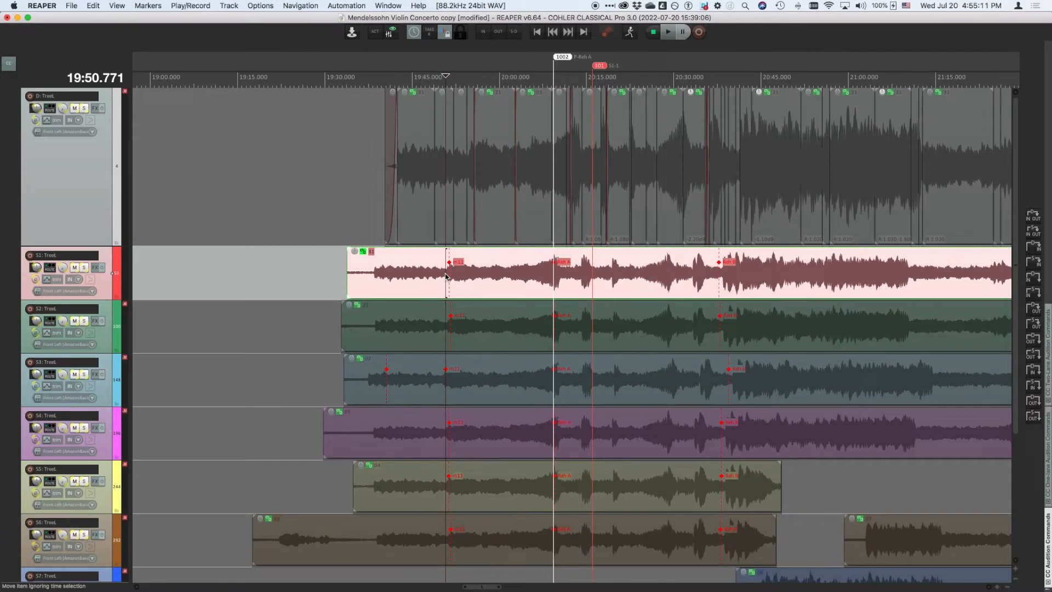
pyautogui.click(708, 272)
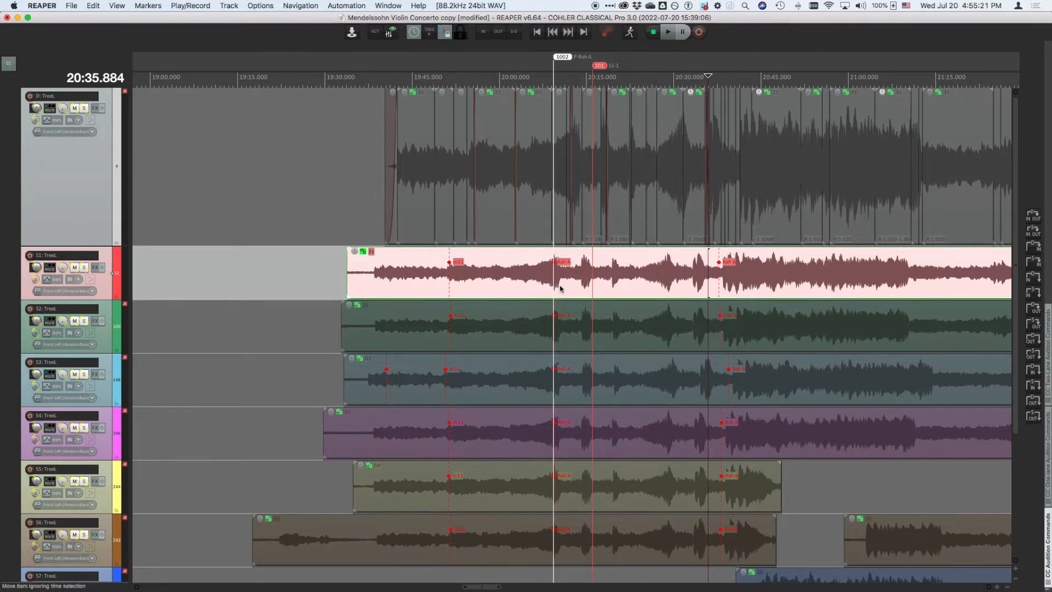
pyautogui.scroll(-3, 560, 289)
pyautogui.scroll(6, 560, 289)
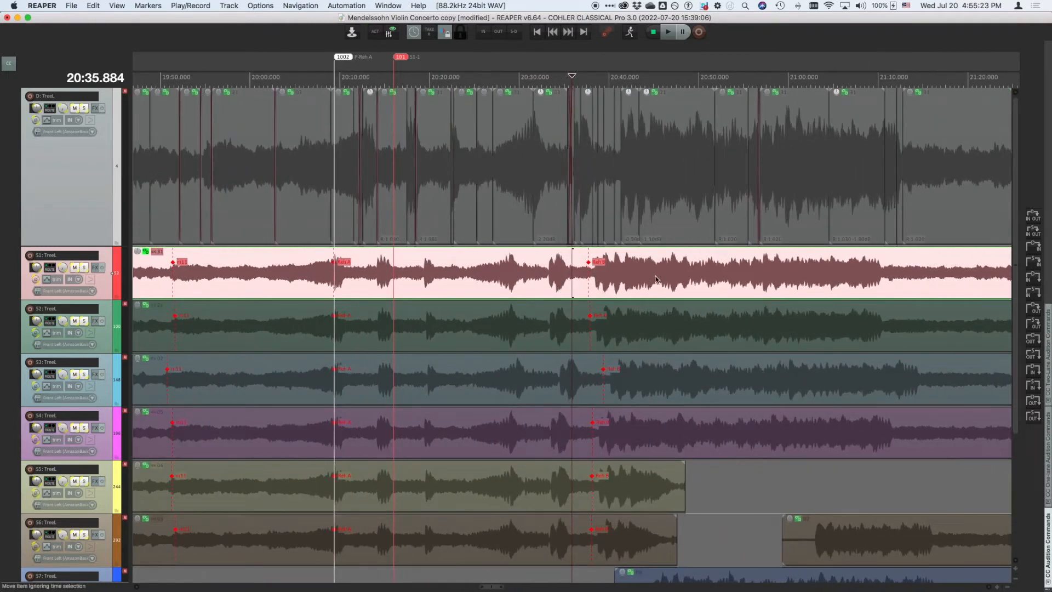
pyautogui.click(657, 279)
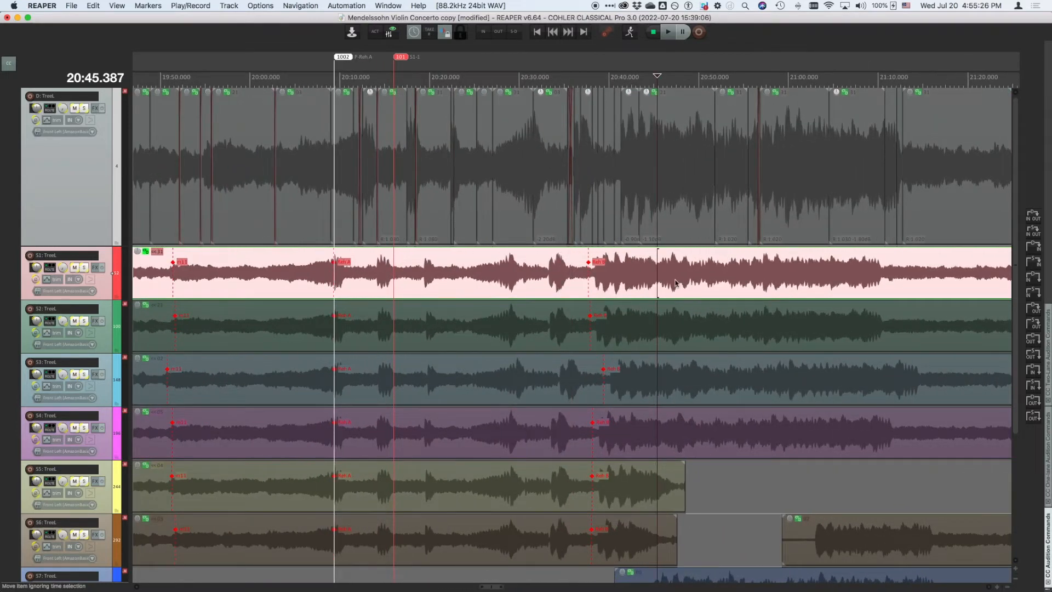
pyautogui.click(675, 283)
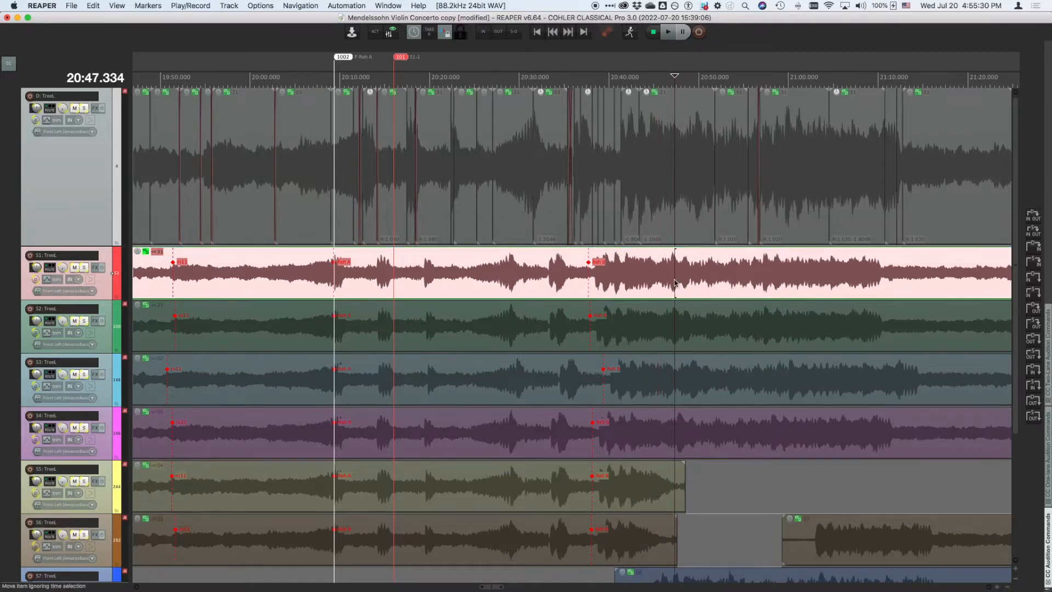
pyautogui.hotkey('shift', 'm')
pyautogui.write('New marker')
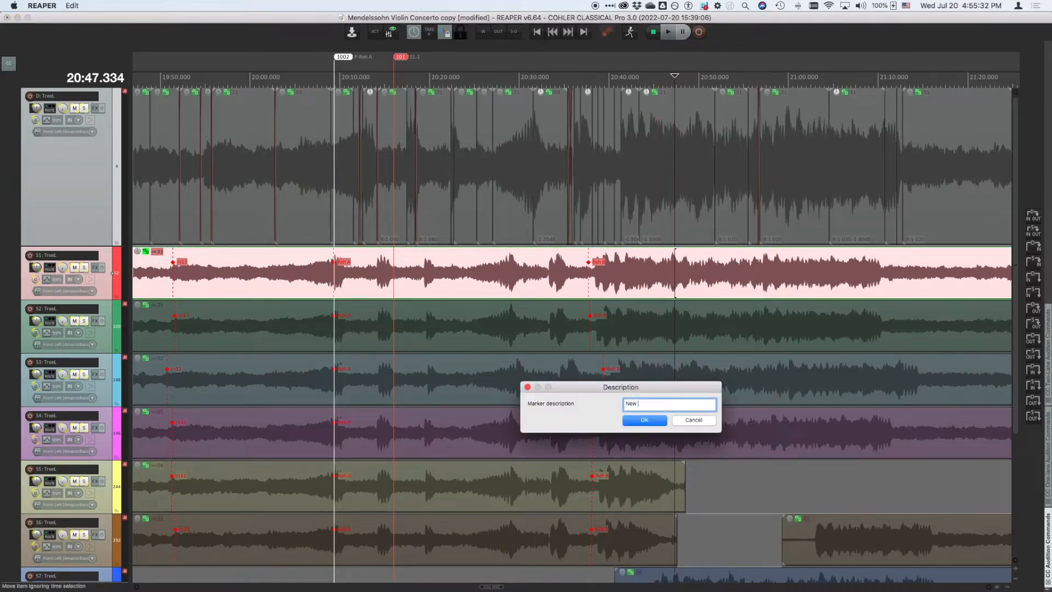
pyautogui.press('Return')
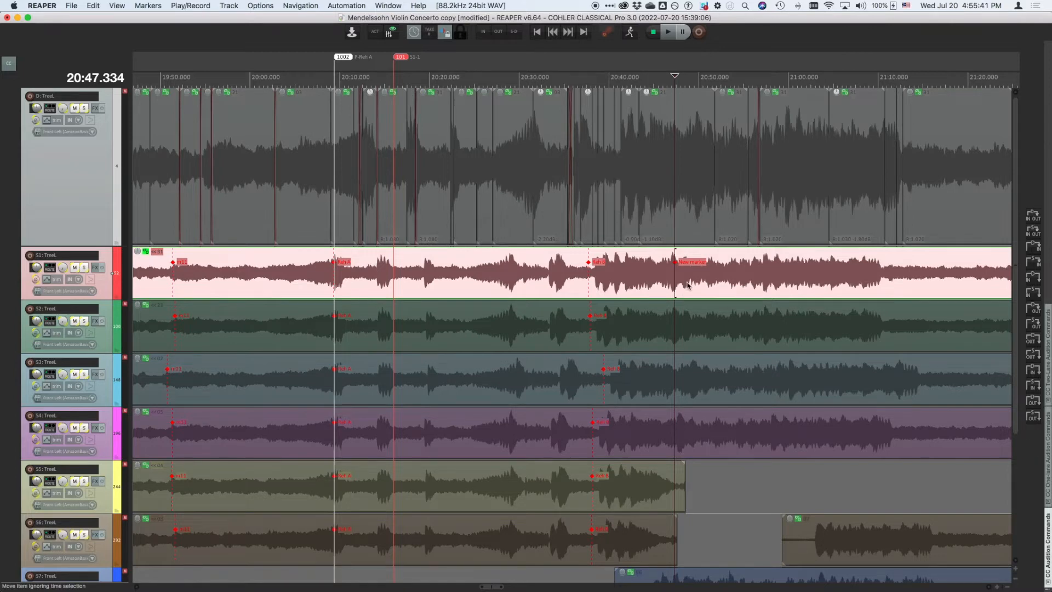
# - Delete the S1 item's take marker near the cursor
pyautogui.click(154, 6)
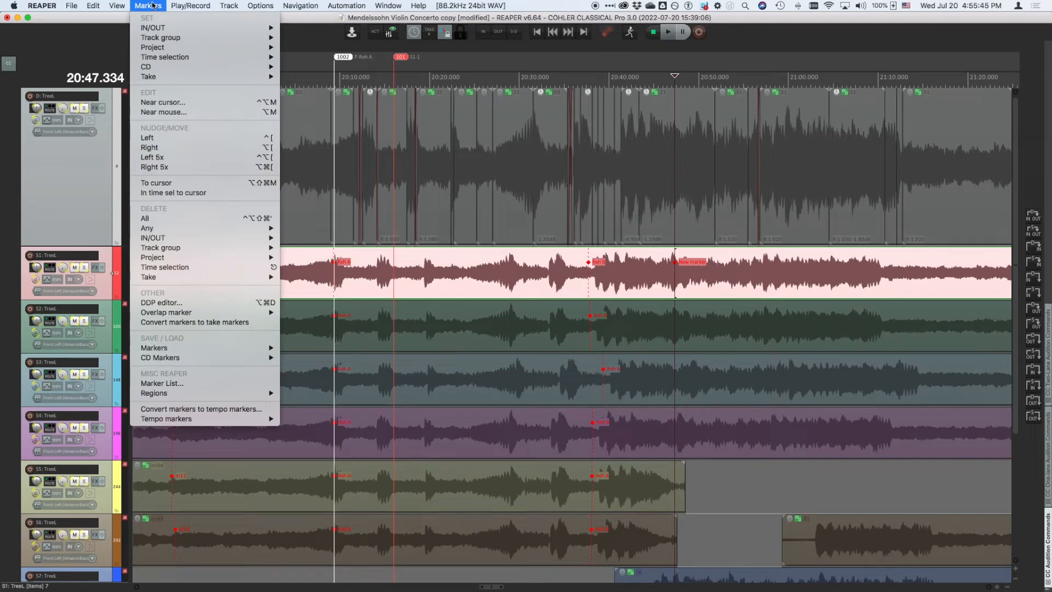
pyautogui.moveTo(263, 277)
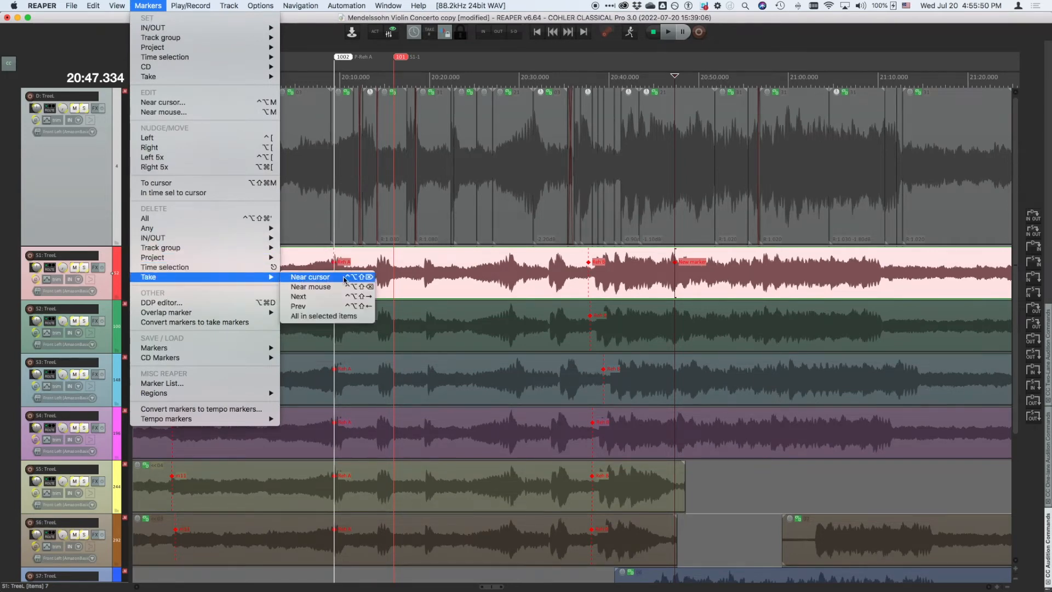
pyautogui.click(310, 277)
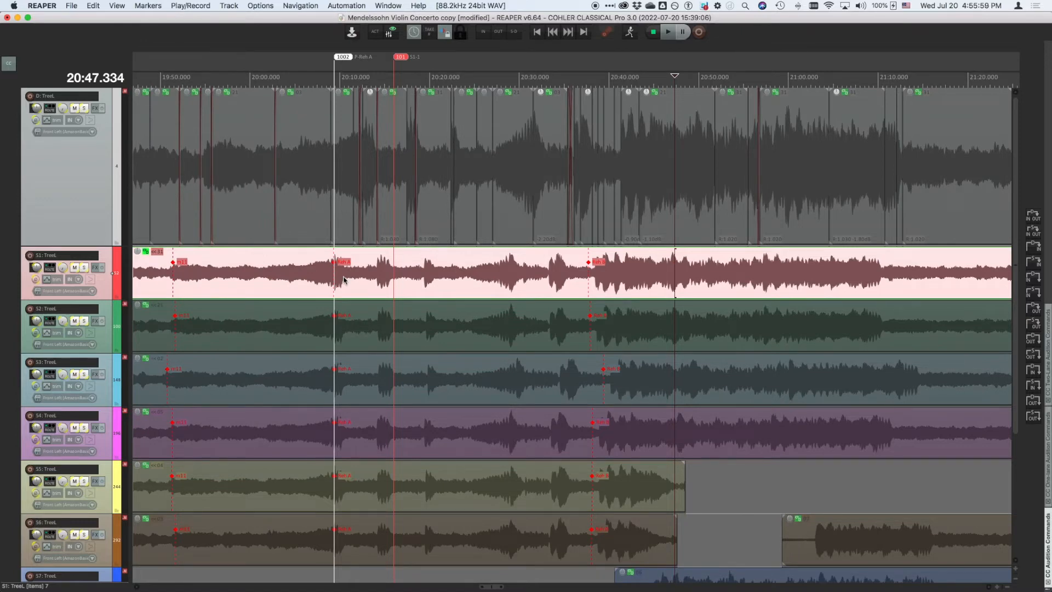
# - Add a take marker described "Marker HERE" to the S1 item during playback, stop playback and save the project
pyautogui.press('space')
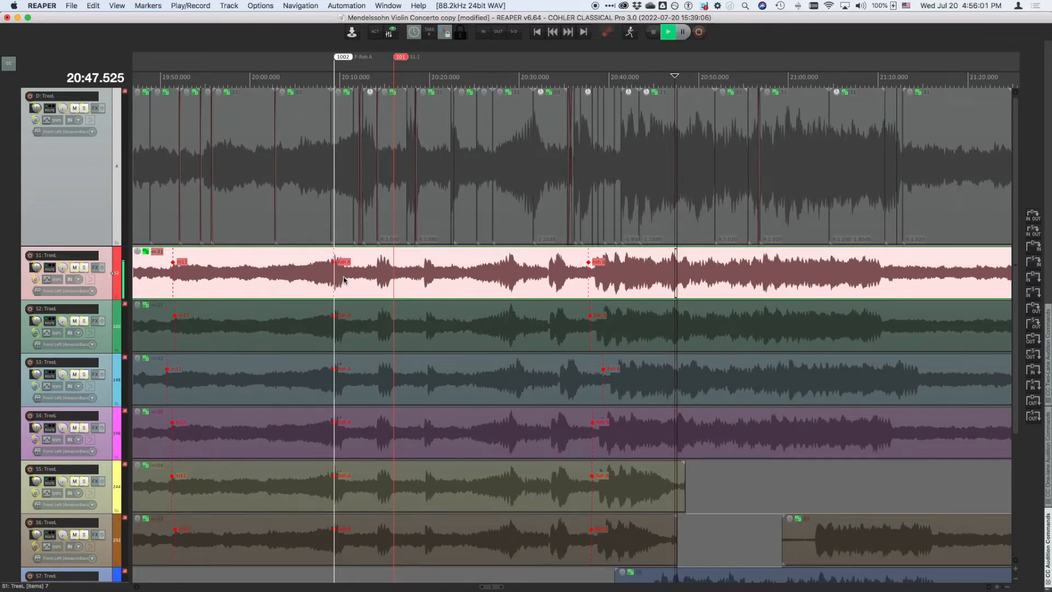
pyautogui.press('m')
pyautogui.write('Marker HERE')
pyautogui.press('Return')
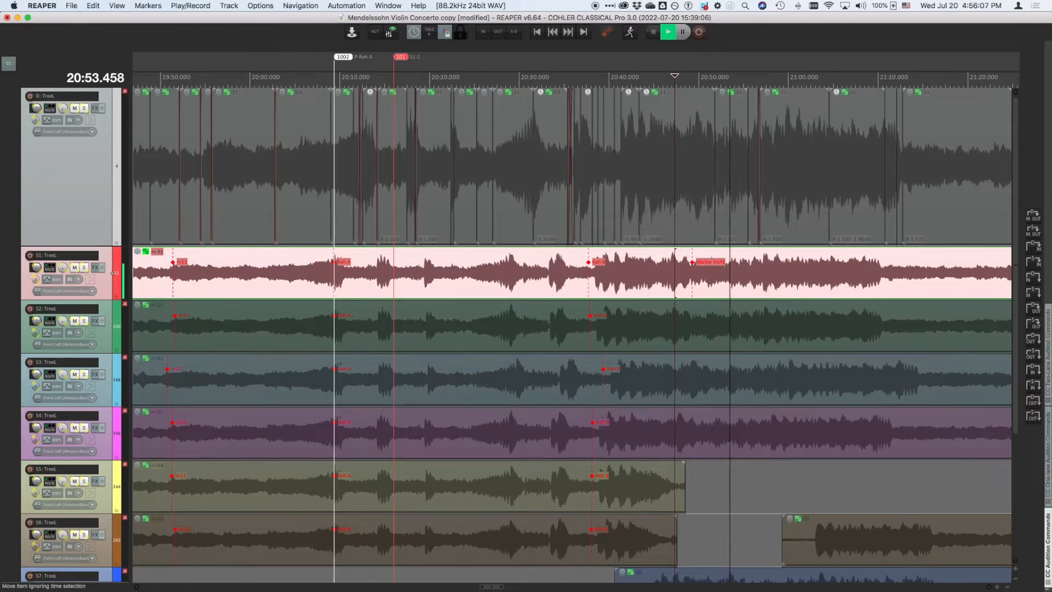
pyautogui.press('space')
pyautogui.press('super+s')
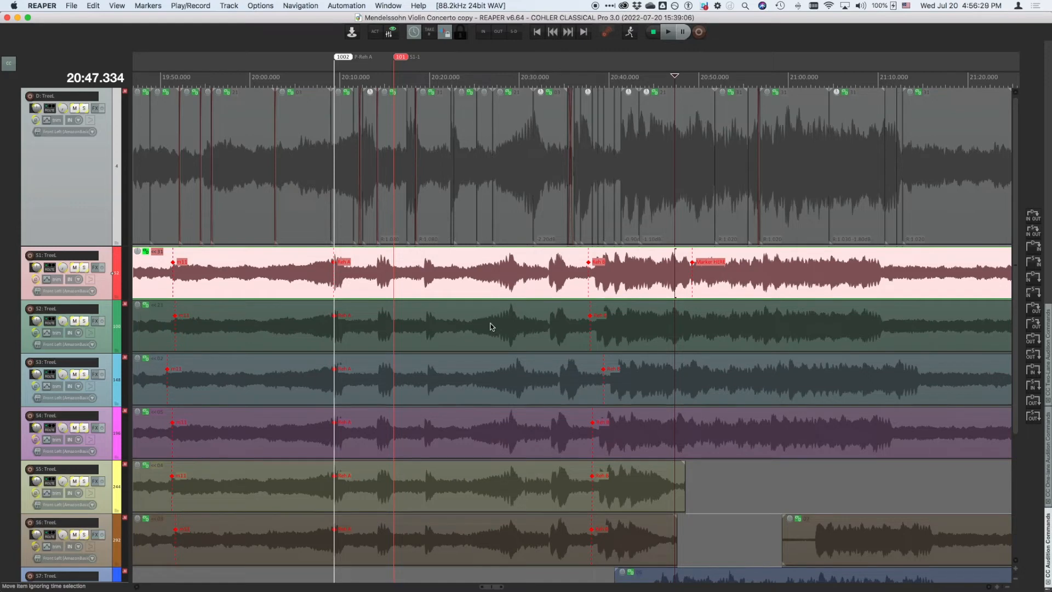
# - Create a new project tab and load the CC-6 Ch Duo w Pno project template into it
pyautogui.scroll(-4, 492, 327)
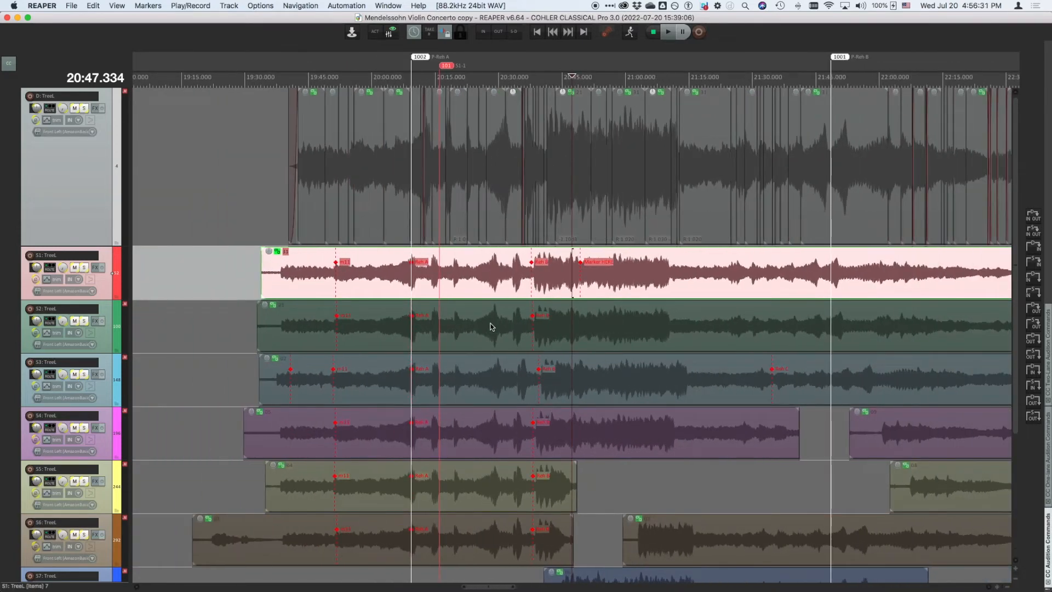
pyautogui.hscroll(3, 491, 328)
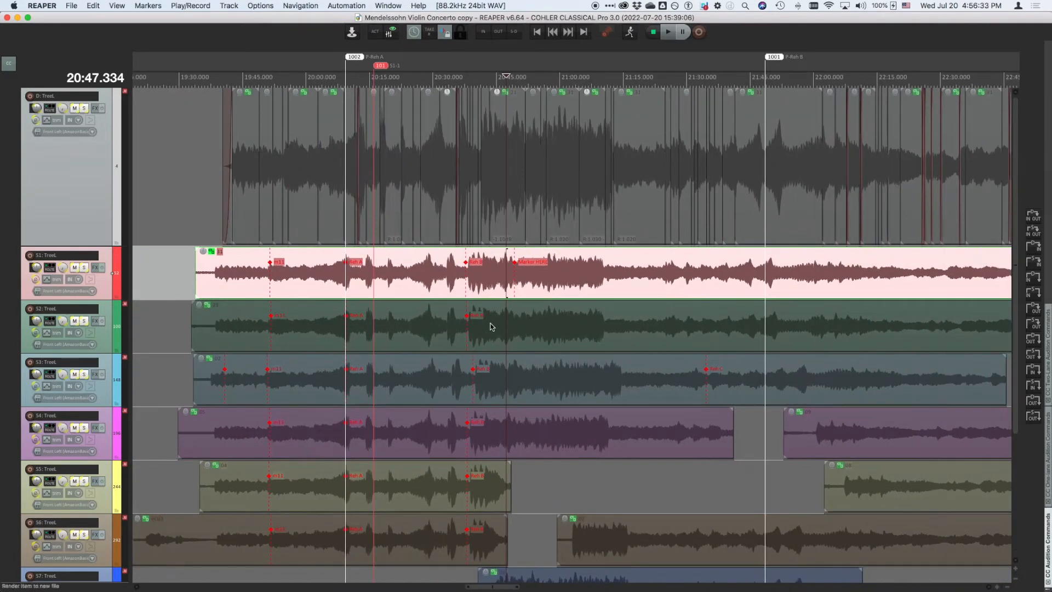
pyautogui.press('super+t')
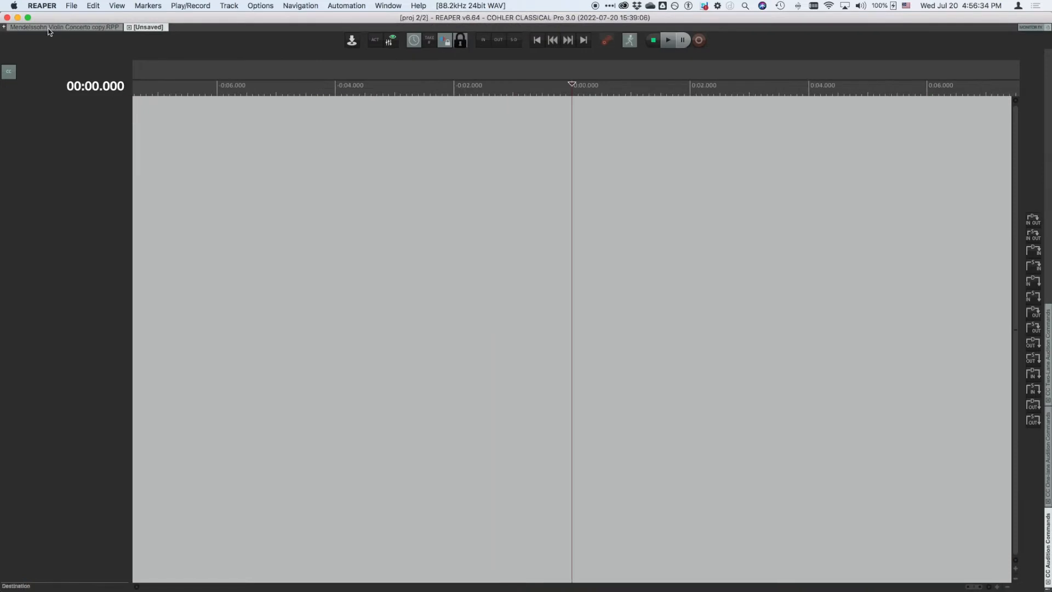
pyautogui.click(100, 7)
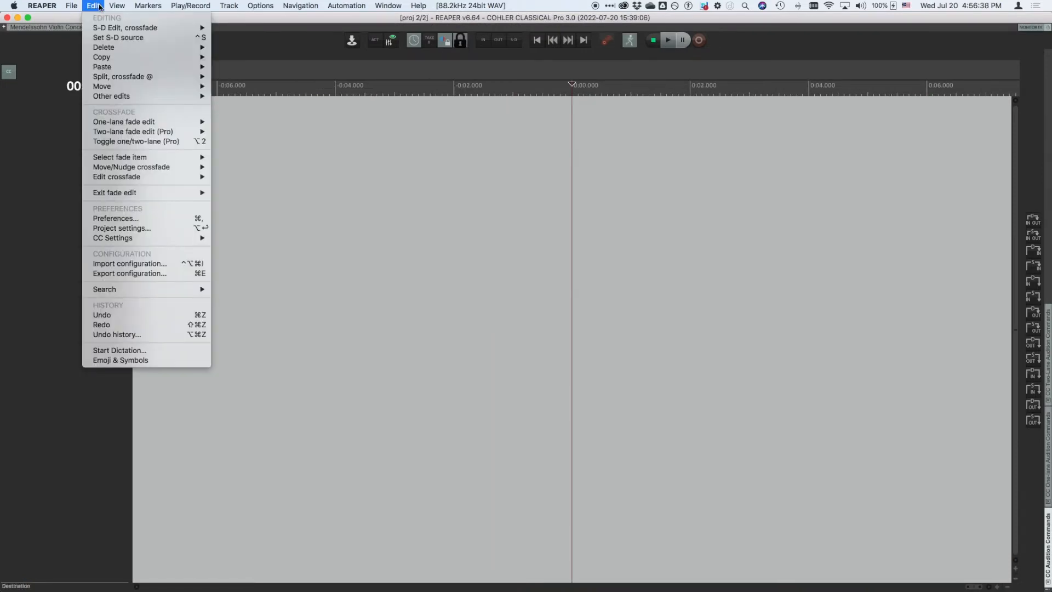
pyautogui.moveTo(71, 6)
pyautogui.moveTo(82, 37)
pyautogui.moveTo(214, 102)
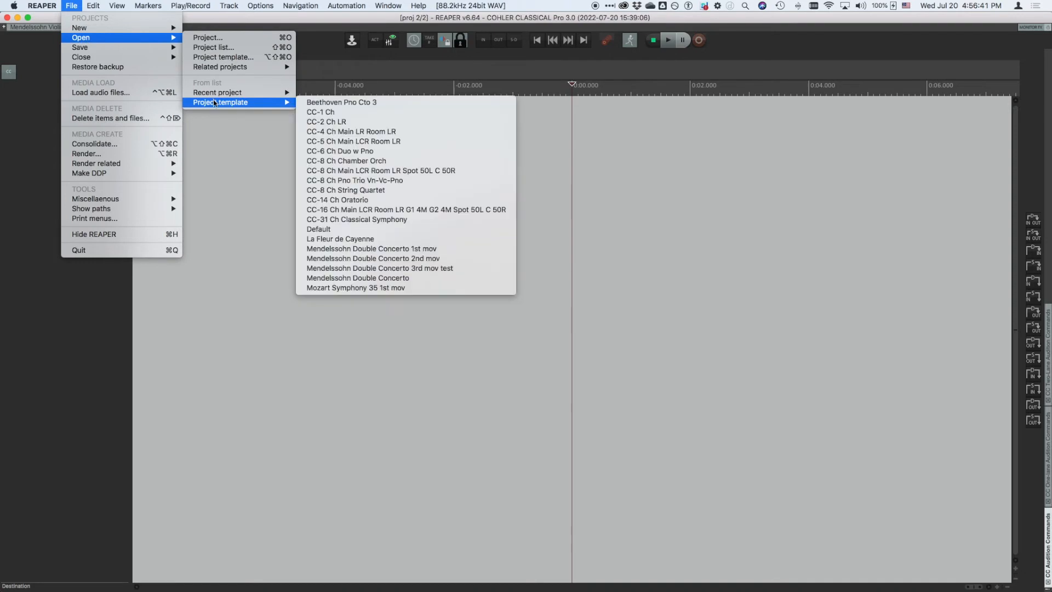
pyautogui.click(354, 154)
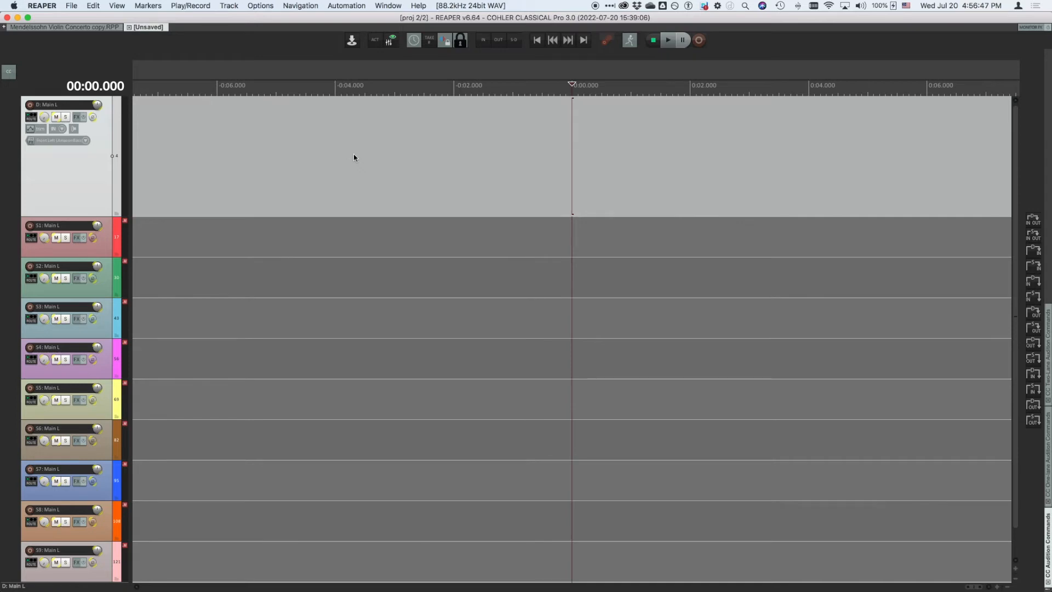
# - Save the new project as "Test" in the REAPER Media folder
pyautogui.press('super+s')
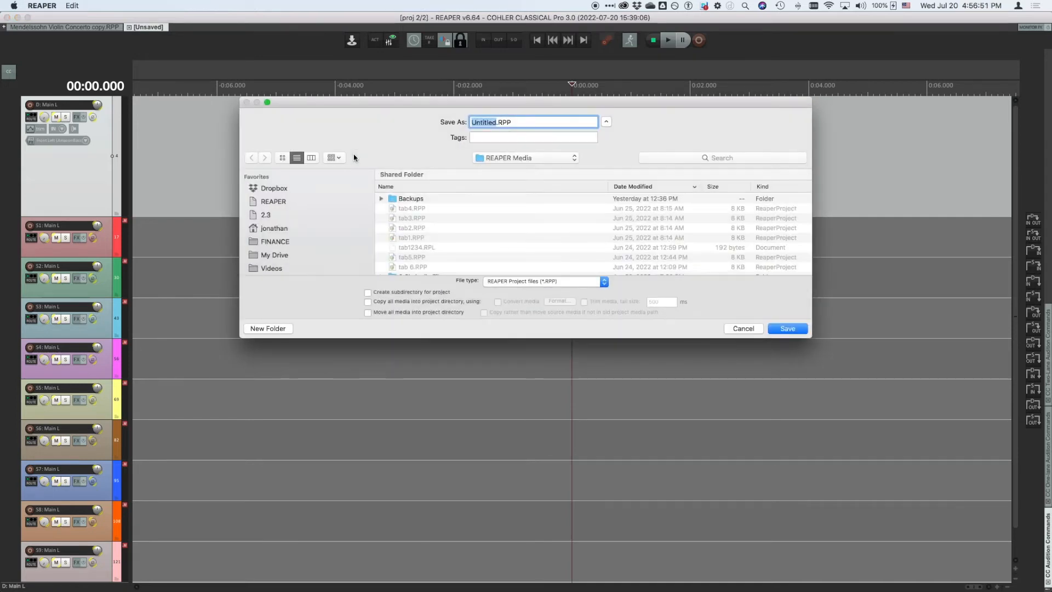
pyautogui.write('Test')
pyautogui.press('Return')
pyautogui.press('space')
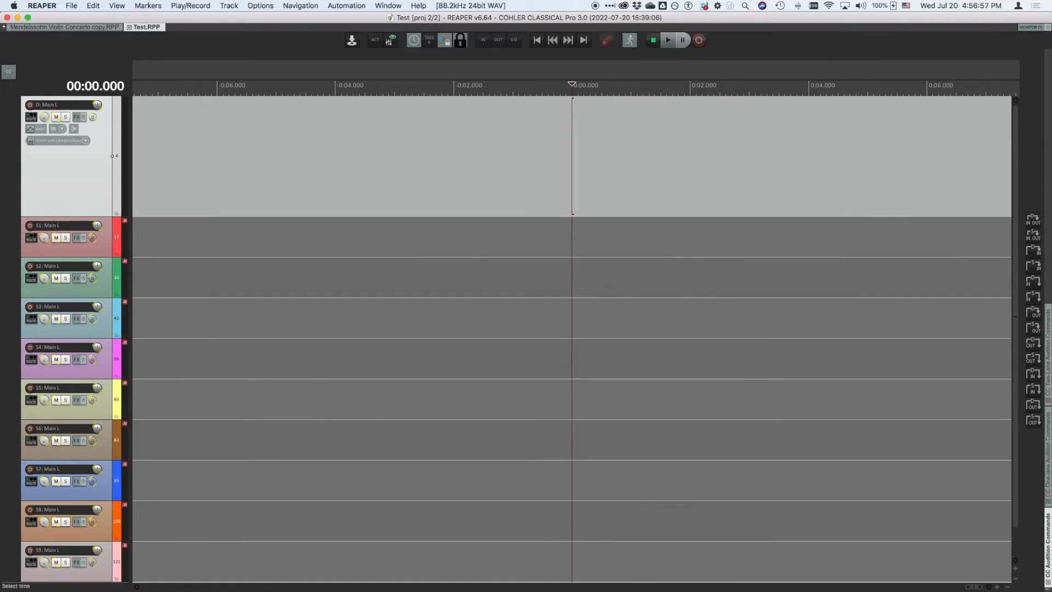
# - Set the input channel numbers to the comma-separated list 1,2,*
pyautogui.hotkey('shift', 'i')
pyautogui.write('1,2')
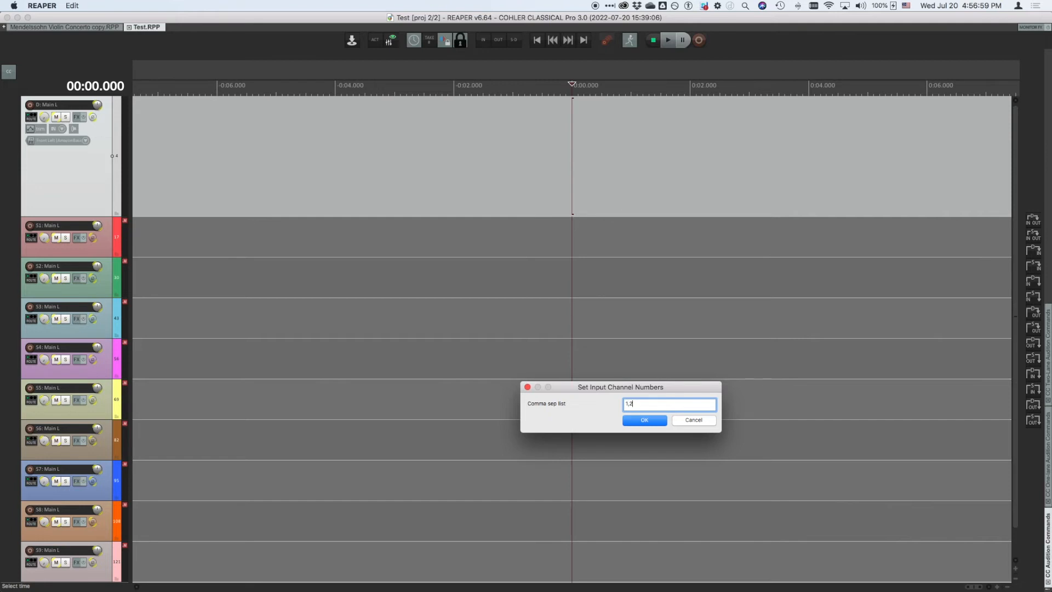
pyautogui.write(',*')
pyautogui.press('Return')
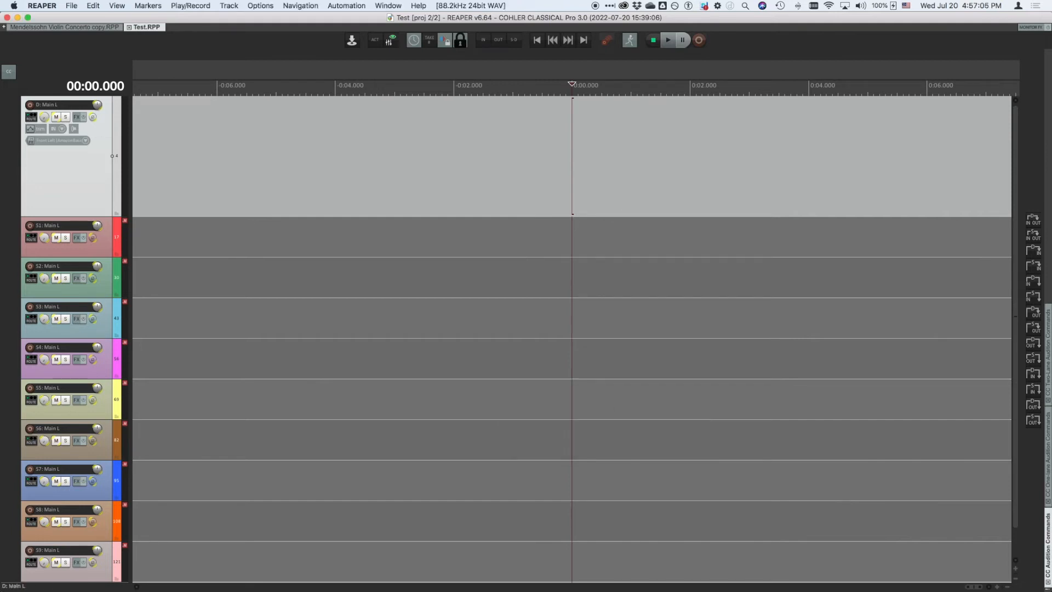
# - Record-arm the destination track and start recording from the project start, answering the existing-take prompt so that recording proceeds
pyautogui.hotkey('shift', 'r')
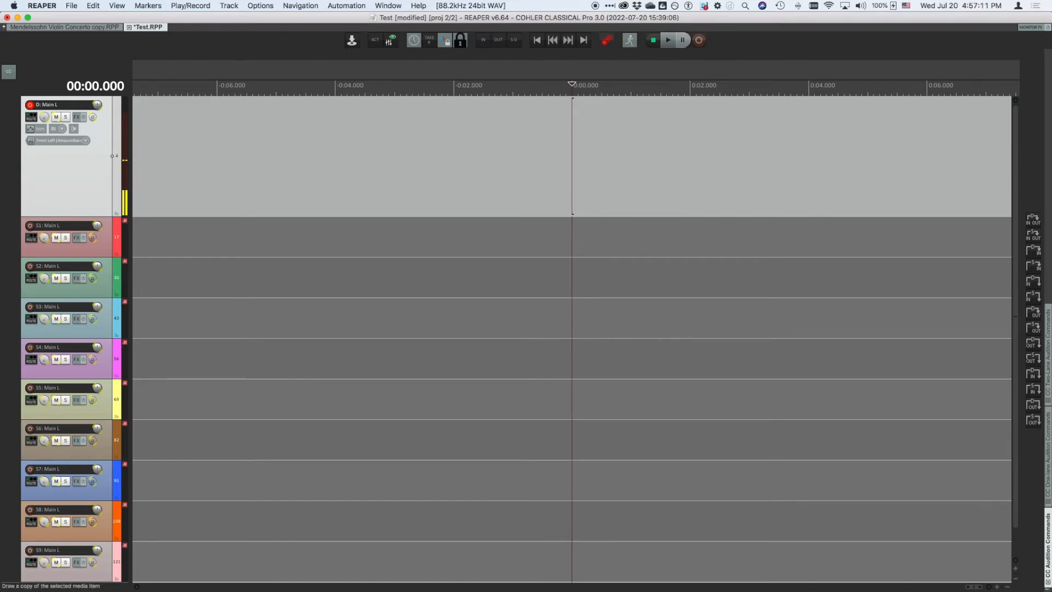
pyautogui.press('super+r')
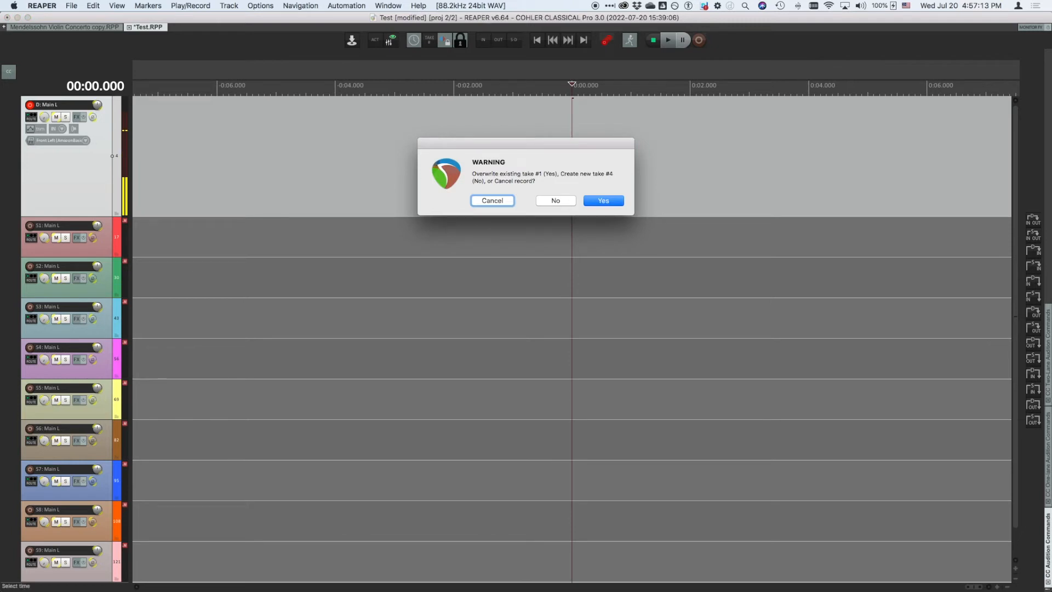
pyautogui.press('Tab')
pyautogui.press('Tab')
pyautogui.press('Return')
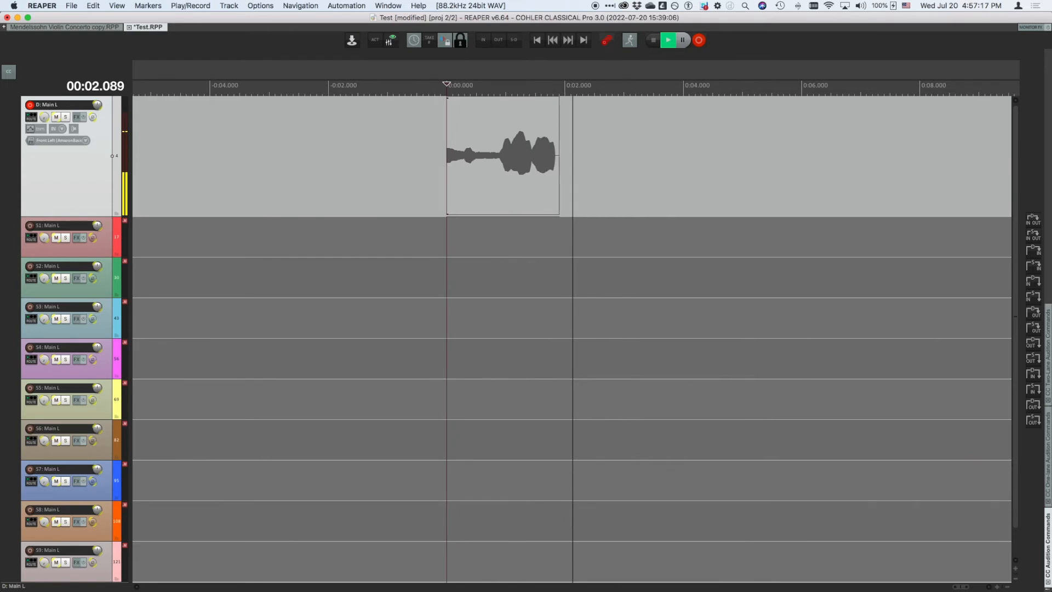
# - Add a marker with the text "First Marker" to the destination track while recording continues
pyautogui.scroll(-6, 493, 328)
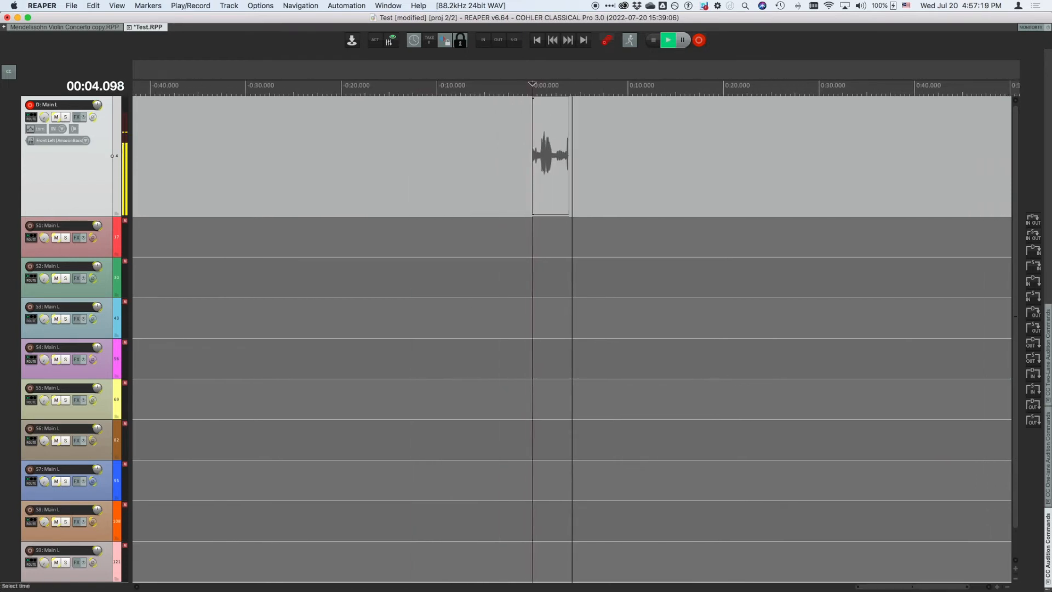
pyautogui.press('m')
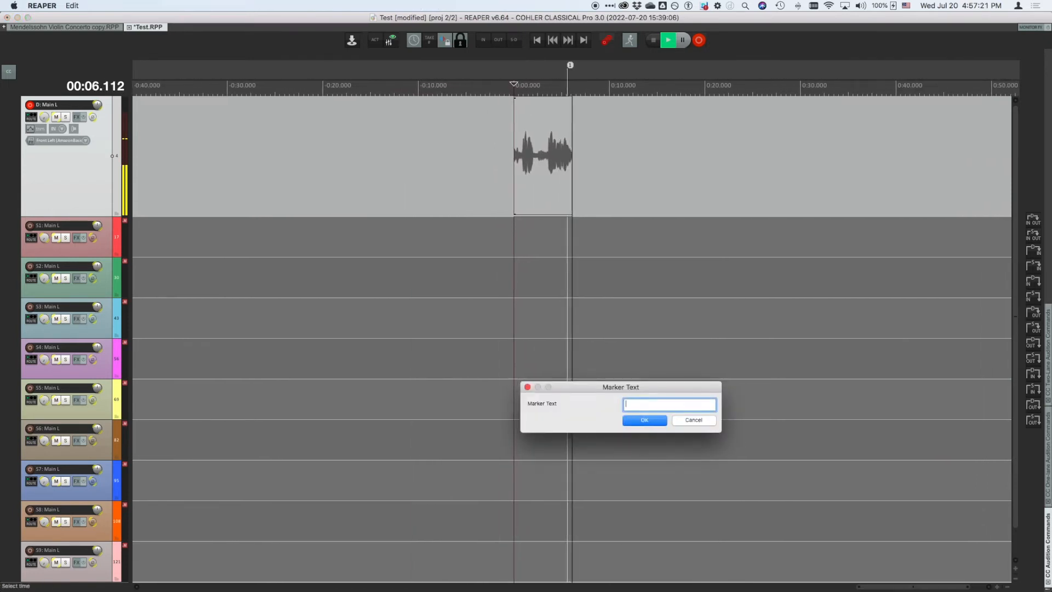
pyautogui.write('First Marker')
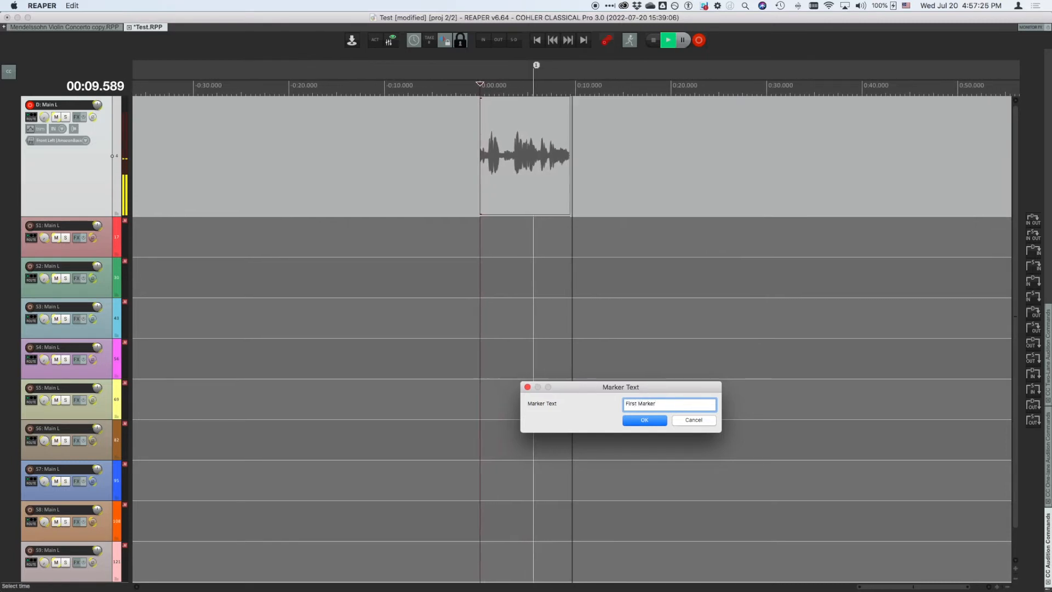
pyautogui.press('Return')
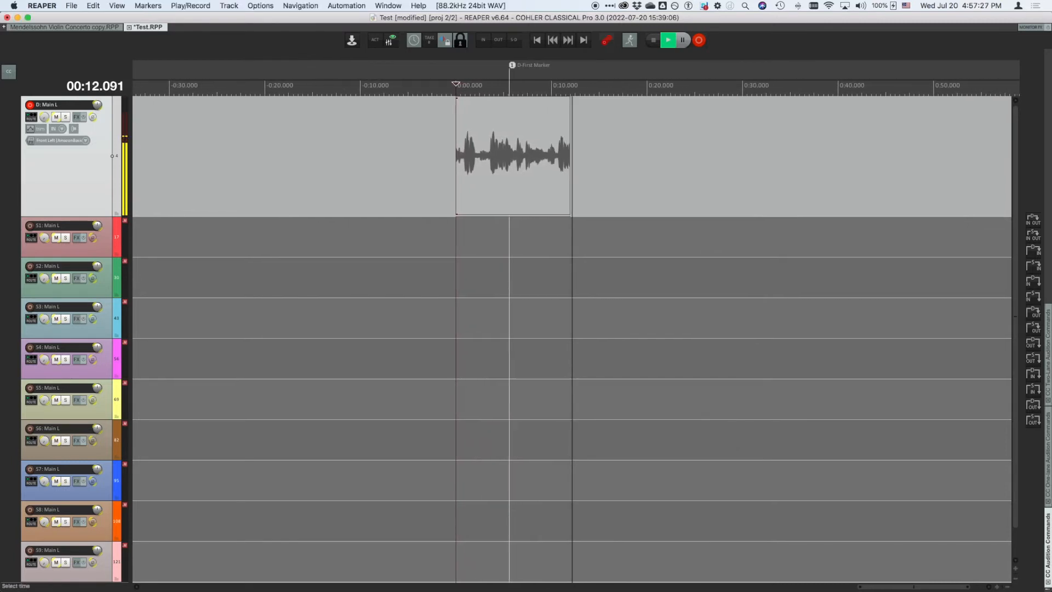
# - Add a marker with the text "Second Marker" to the destination track while recording, and stop the recording
pyautogui.write('mSecon')
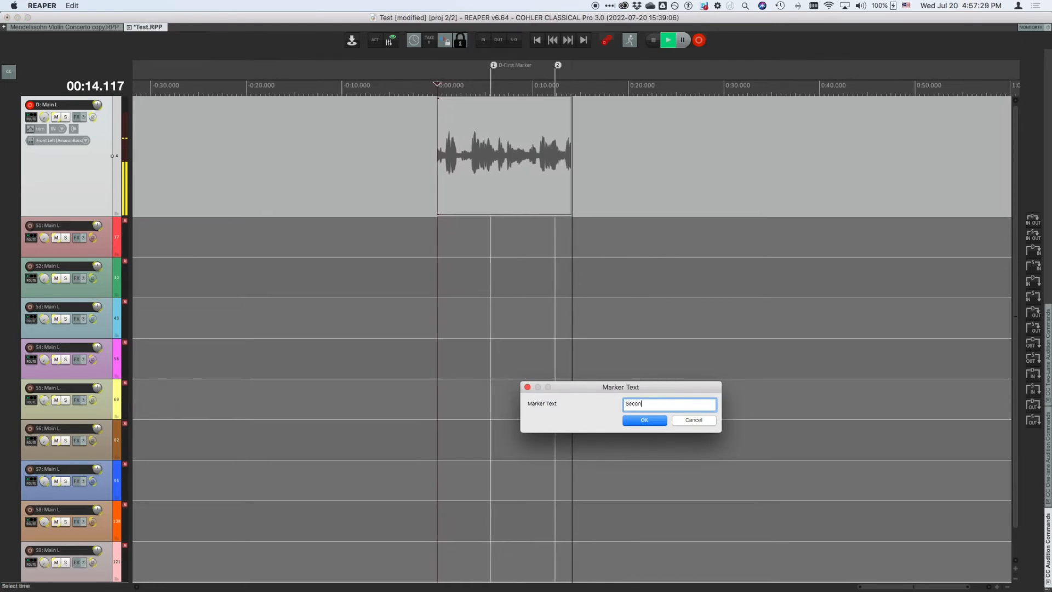
pyautogui.write('d Marker')
pyautogui.press('Return')
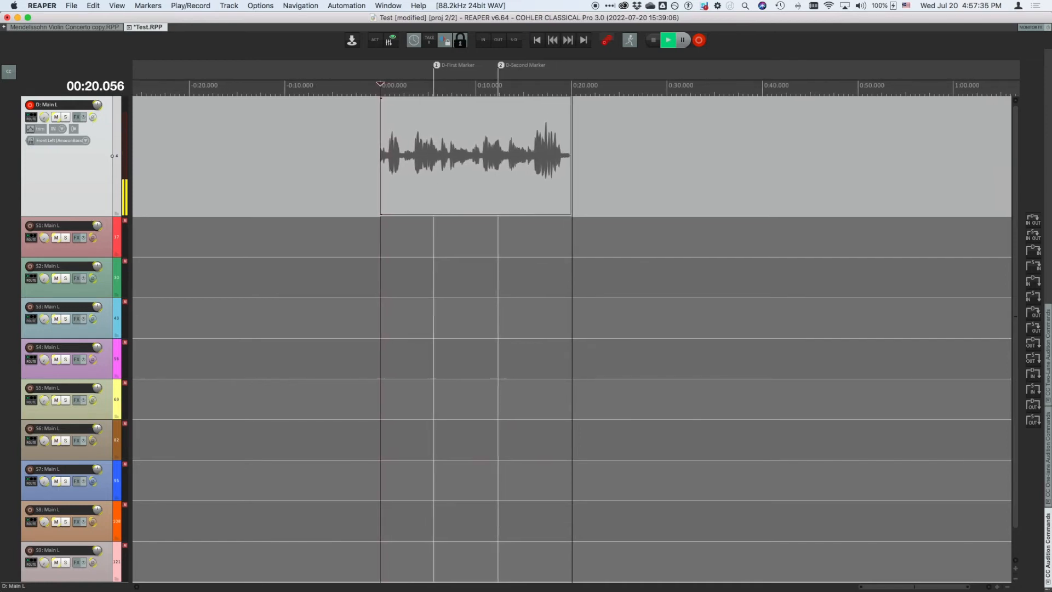
pyautogui.press('space')
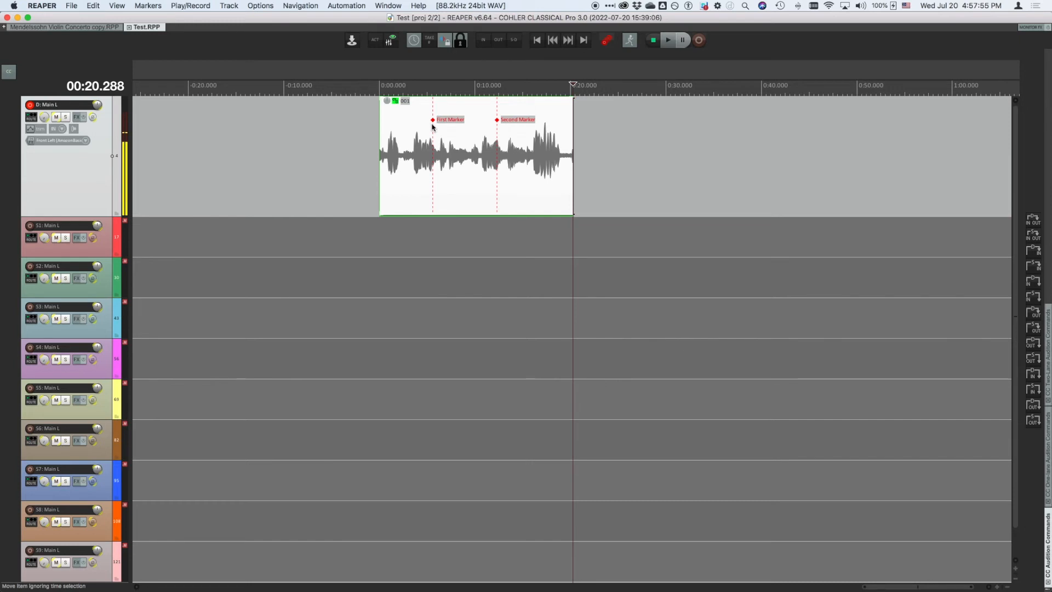
# - Jump the edit cursor back to the First Marker take marker, and open the Second Marker take marker's edit dialog without changing it
pyautogui.press('[')
pyautogui.press('[')
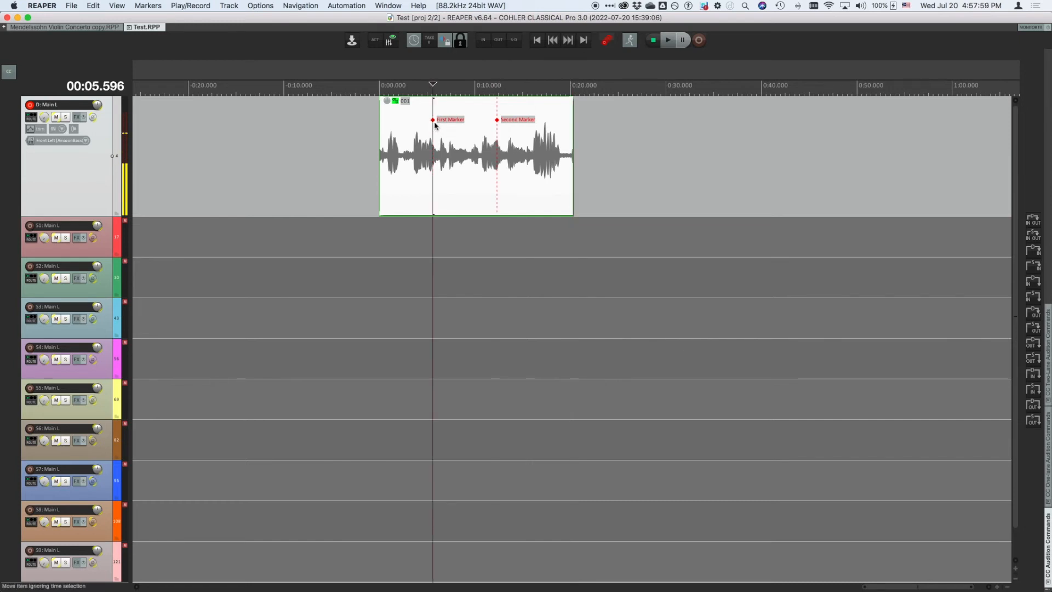
pyautogui.doubleClick(497, 121)
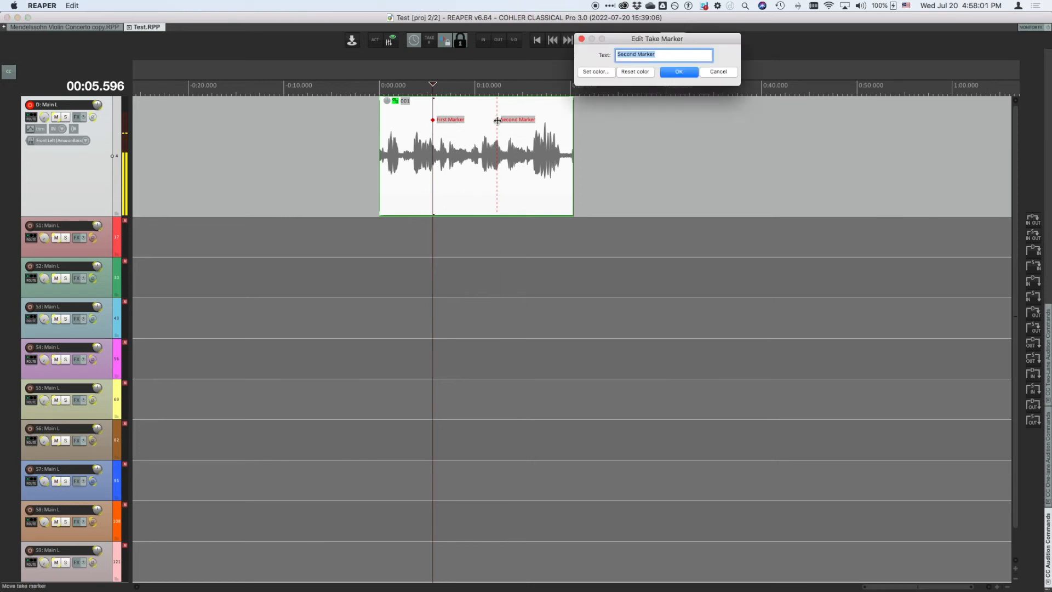
pyautogui.press('Escape')
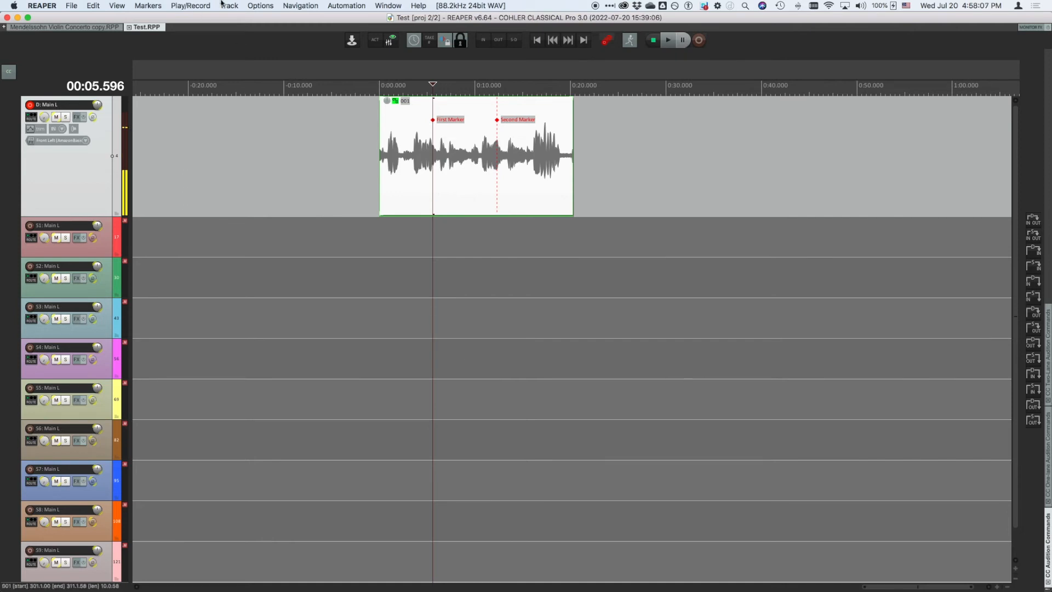
# - Set the take marker color to yellow, hex FFFF00, and reset the existing take markers to that color
pyautogui.click(267, 6)
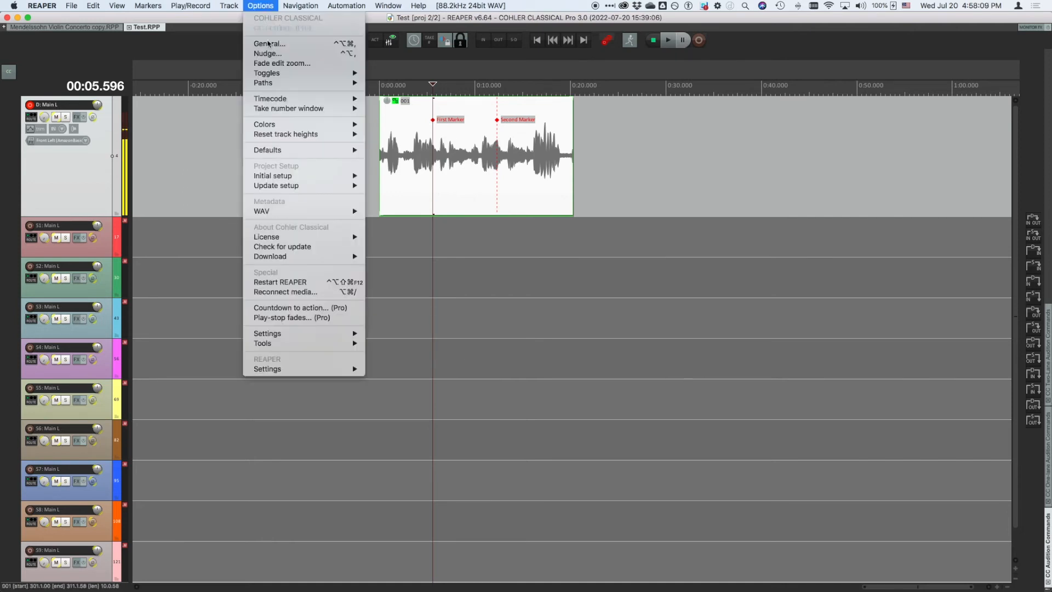
pyautogui.moveTo(274, 126)
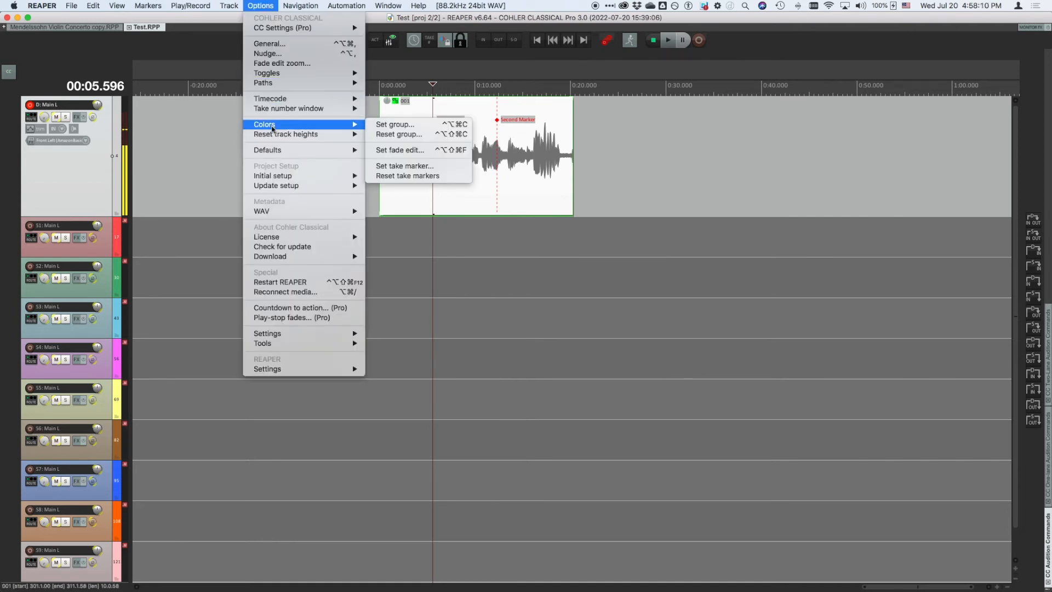
pyautogui.click(420, 167)
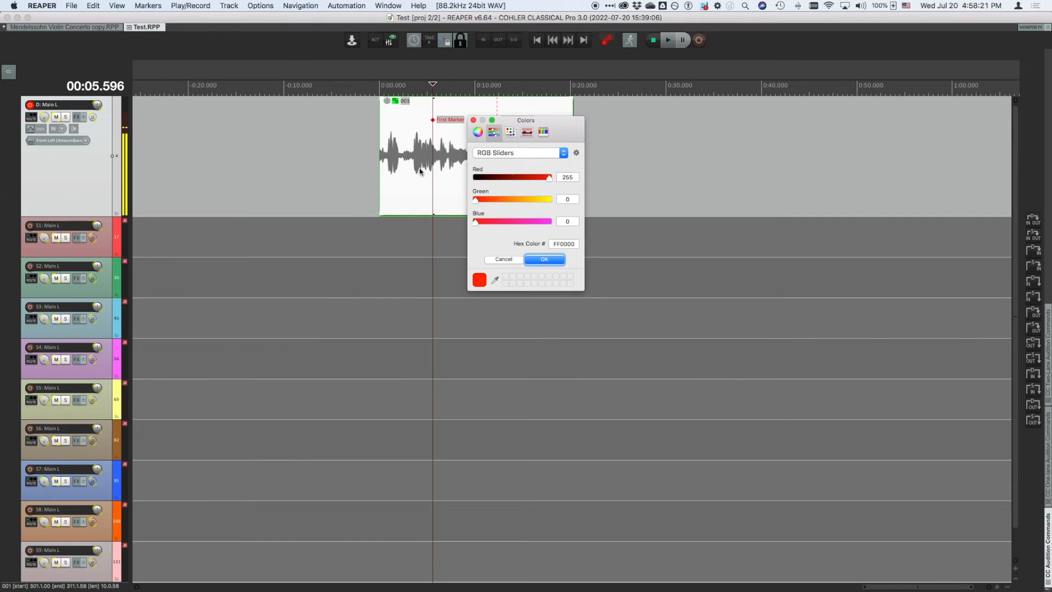
pyautogui.moveTo(476, 200); pyautogui.dragTo(591, 205)
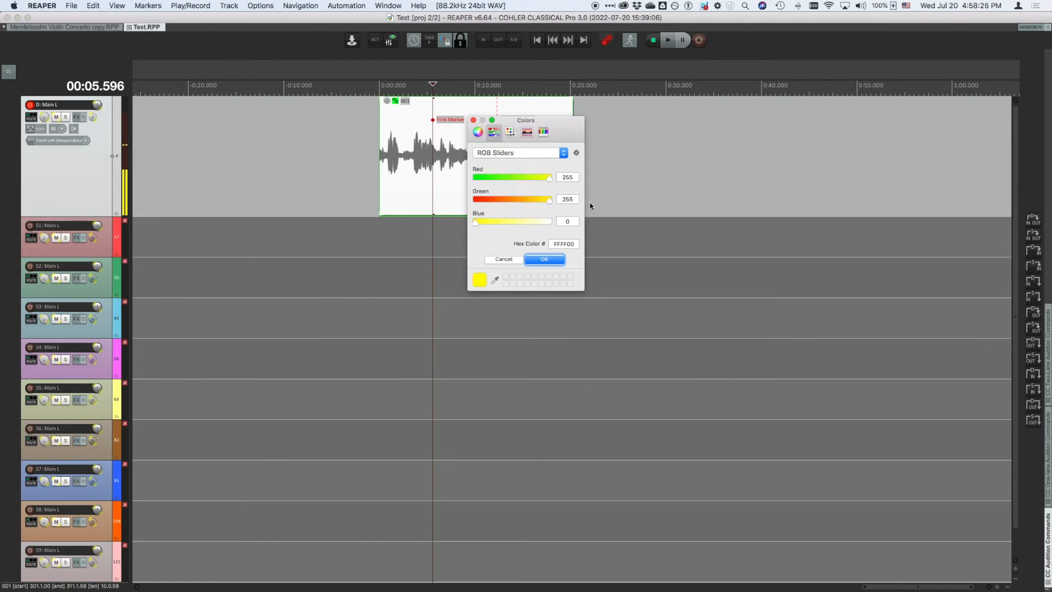
pyautogui.click(544, 262)
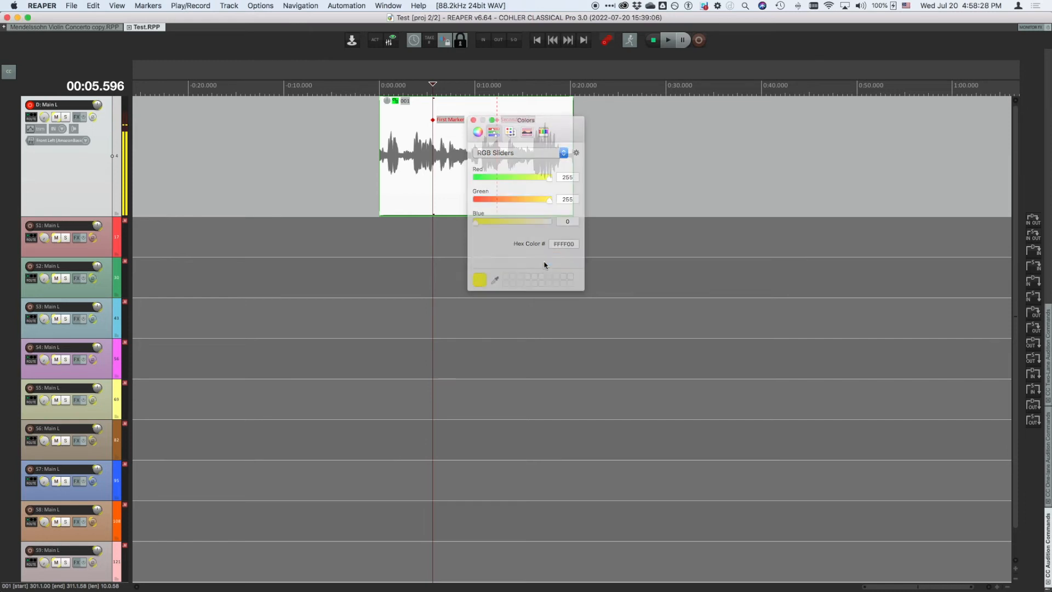
pyautogui.click(256, 6)
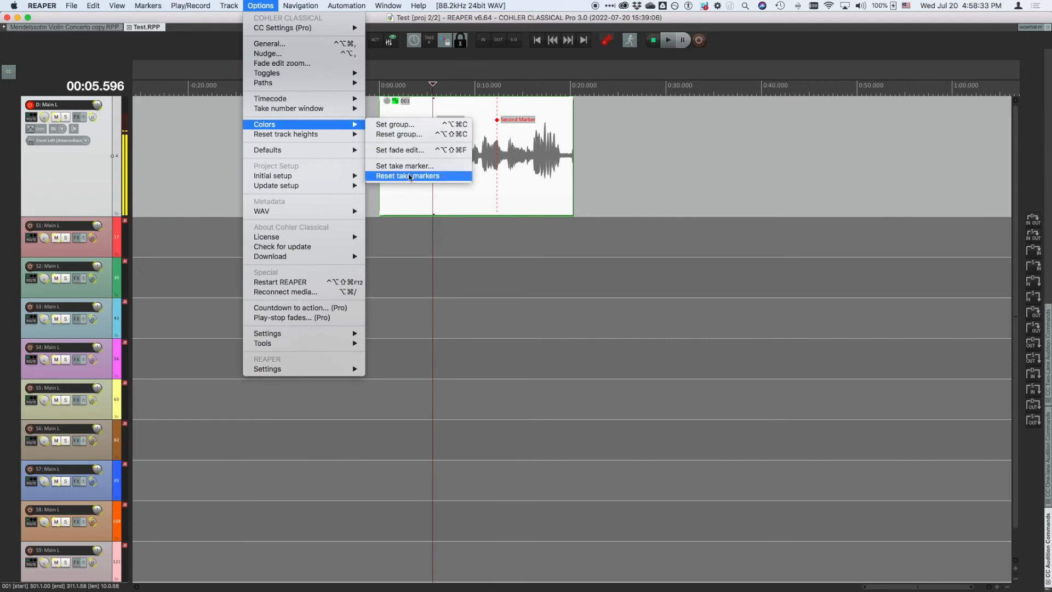
pyautogui.click(410, 176)
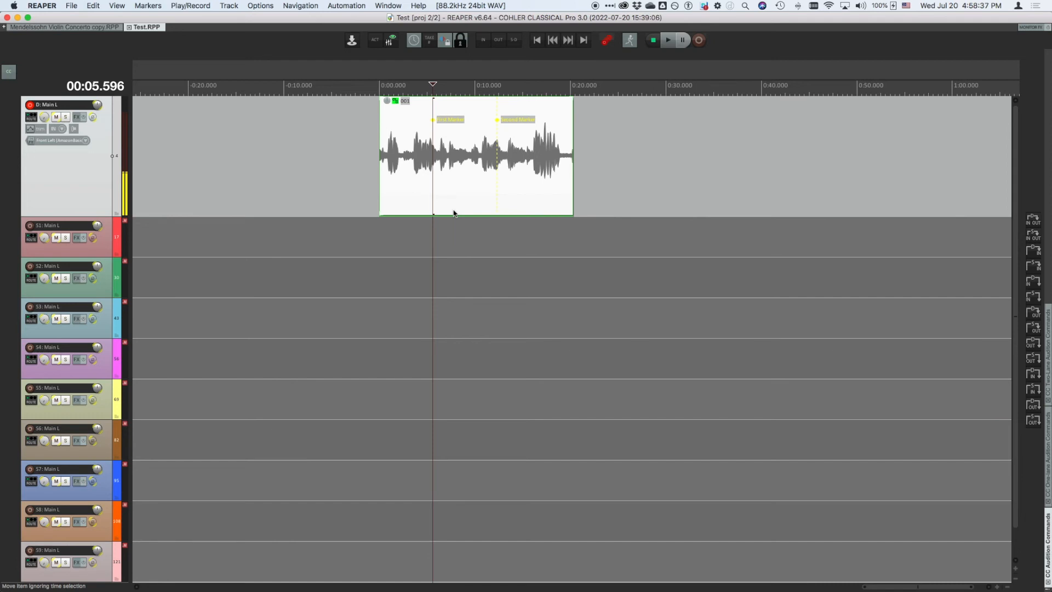
# - Undo and redo the conversion of project markers to take markers, and move the First Marker take marker slightly later in the recording
pyautogui.press('super+z')
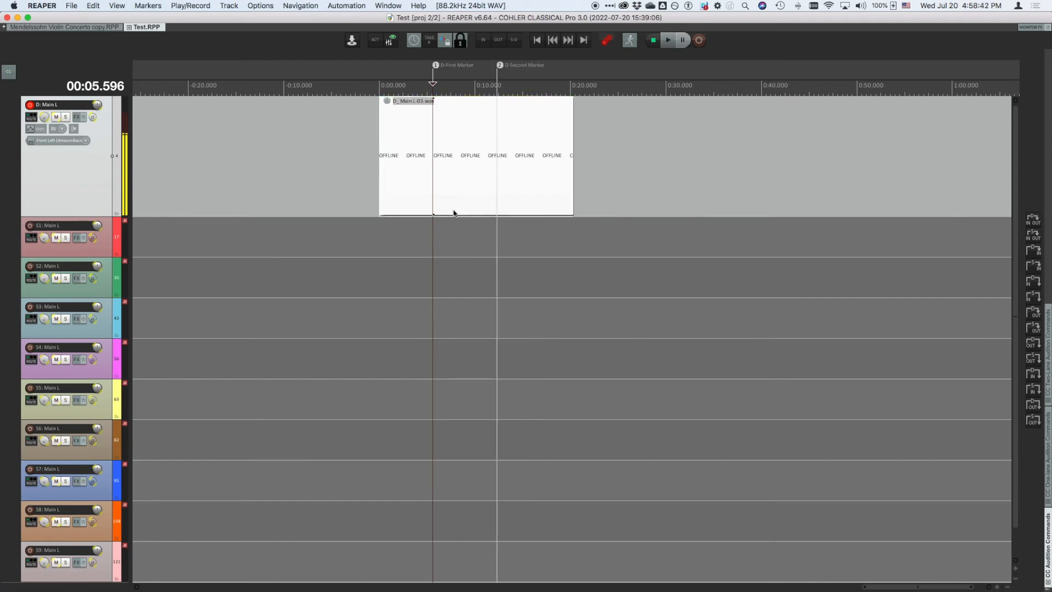
pyautogui.click(532, 188)
pyautogui.press('super+shift+z')
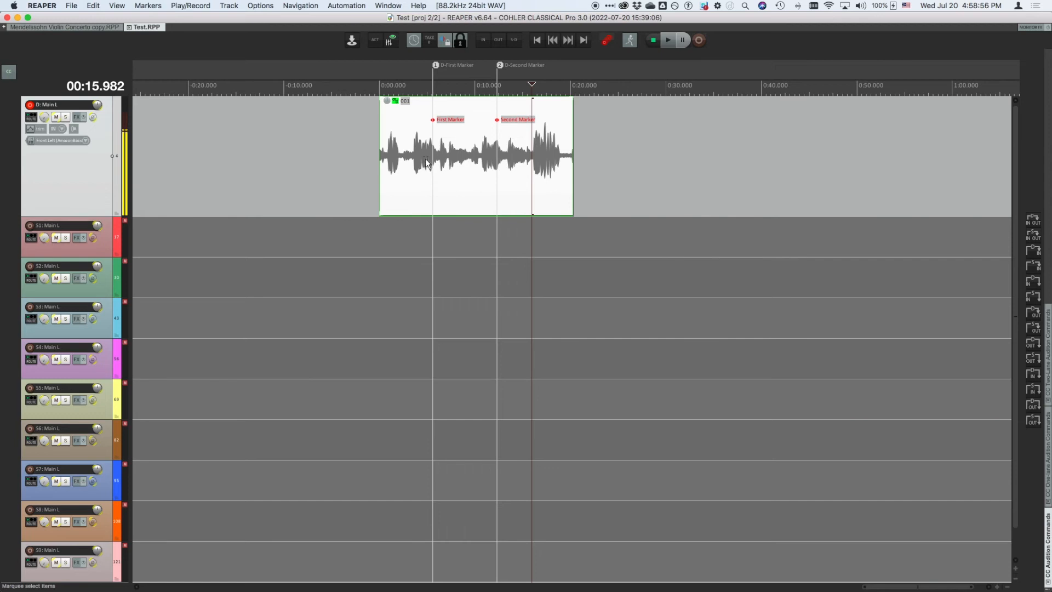
pyautogui.moveTo(434, 119)
pyautogui.mouseDown()
pyautogui.moveTo(454, 118)
pyautogui.moveTo(435, 121)
pyautogui.mouseUp()
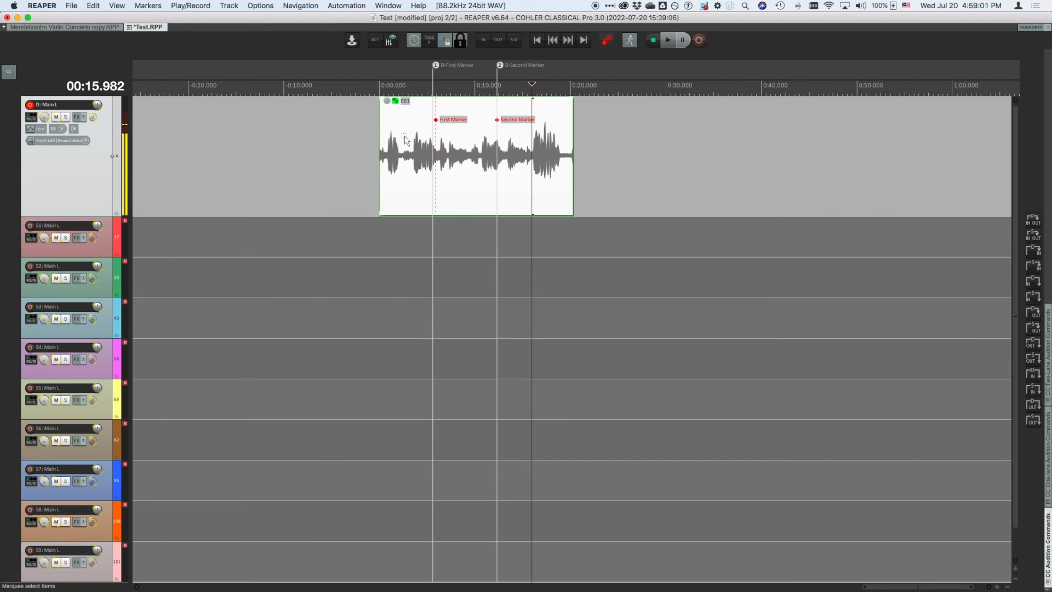
# - In the Mendelssohn Violin Concerto copy project, add unnamed take markers to the S1 track's items at about 28:40, 27:46 and 24:33
pyautogui.click(70, 28)
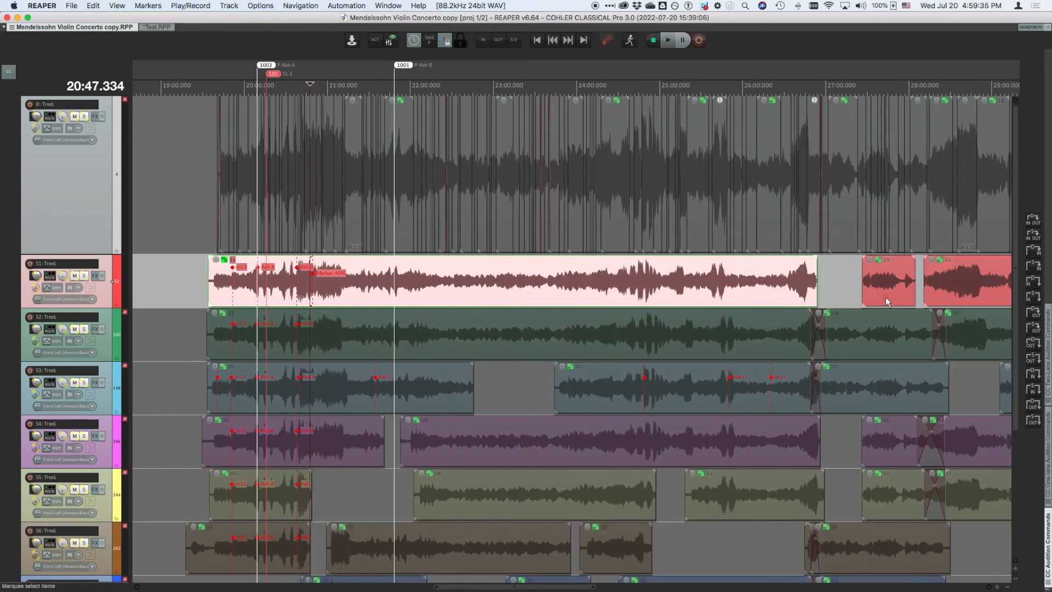
pyautogui.click(967, 284)
pyautogui.press('shift')
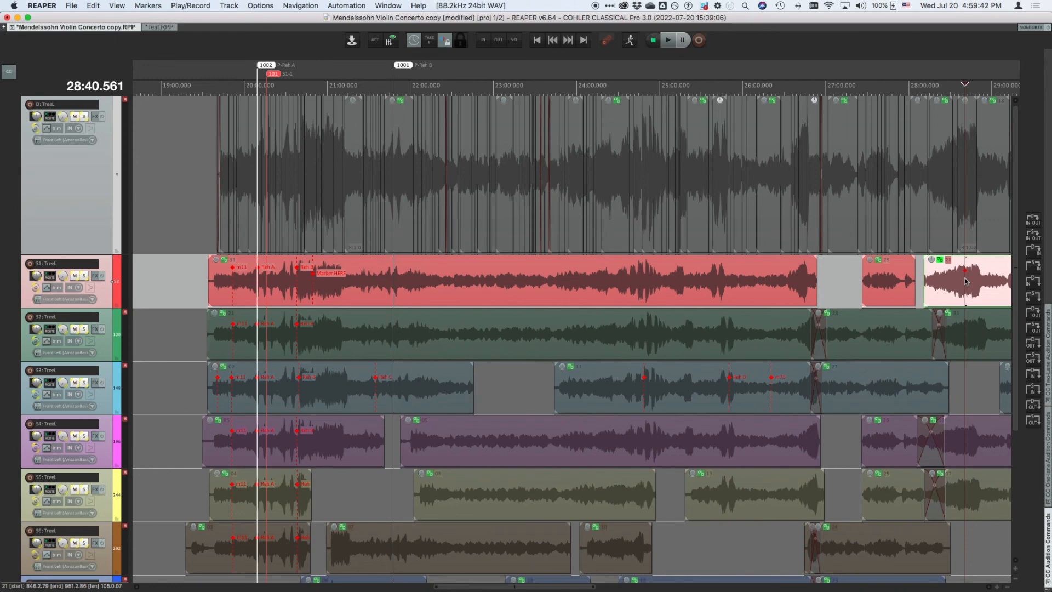
pyautogui.click(891, 281)
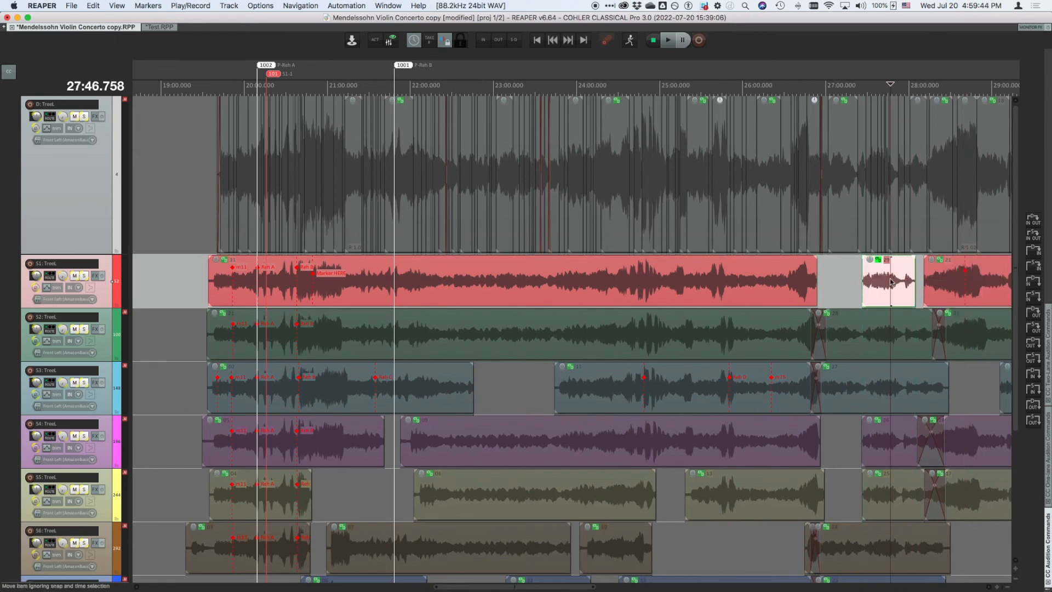
pyautogui.click(624, 287)
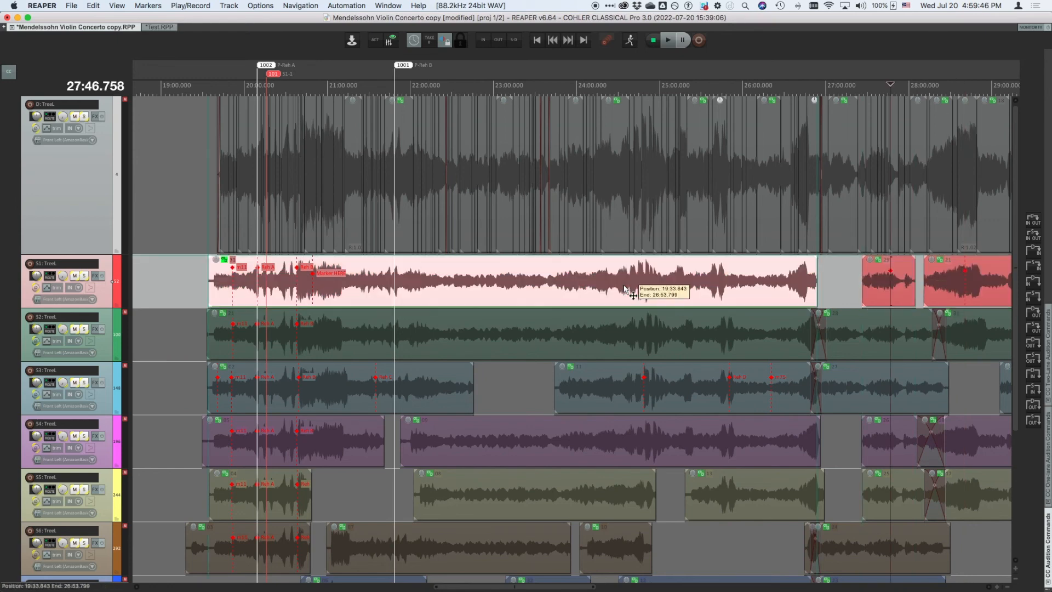
pyautogui.hotkey('shift', 'm')
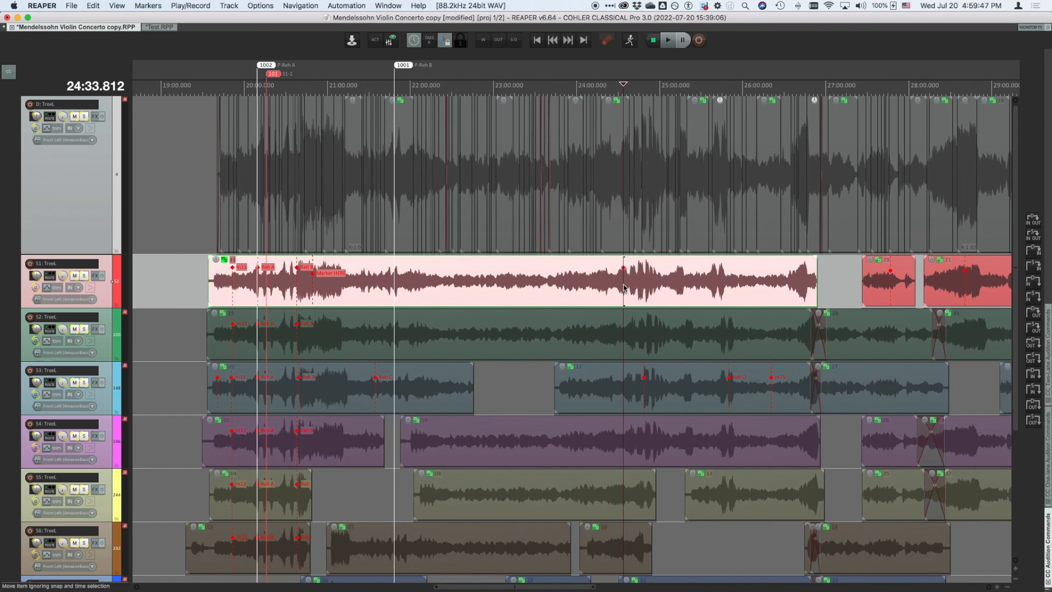
# - From the middle of the first S1 item, step the edit cursor forward through the track's take markers to the one at 28:40
pyautogui.click(554, 284)
pyautogui.press('Tab')
pyautogui.press('Tab')
pyautogui.press('Tab')
pyautogui.press('Tab')
pyautogui.press('Tab')
pyautogui.press('Tab')
pyautogui.press('Tab')
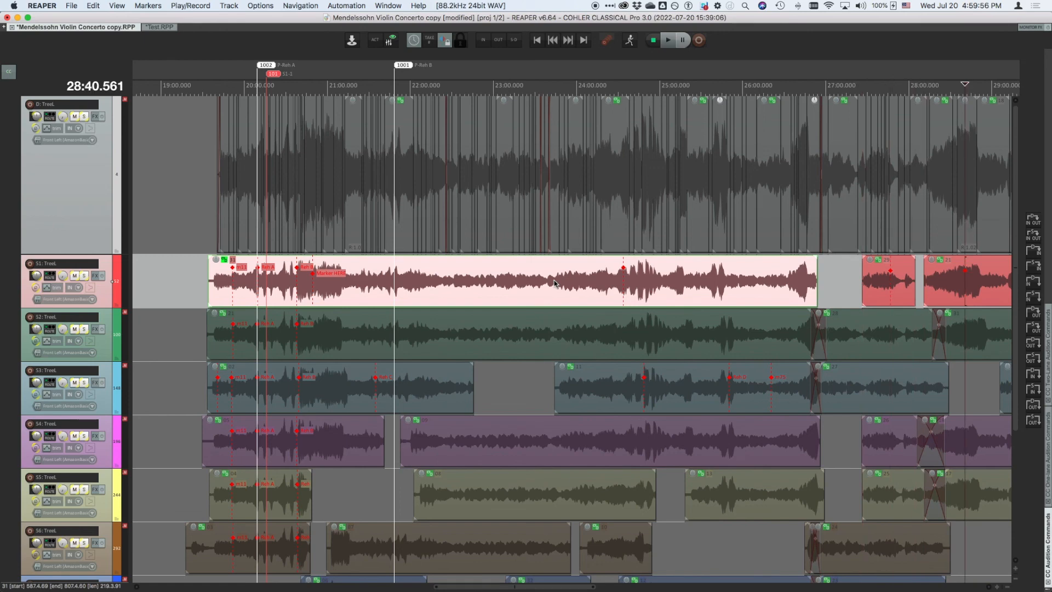
# - Step the edit cursor backward through the S1 track's take markers to the one at 20:49
pyautogui.hotkey('shift', 'Tab')
pyautogui.hotkey('shift', 'Tab')
pyautogui.hotkey('shift', 'Tab')
pyautogui.hotkey('shift', 'Tab')
pyautogui.hotkey('shift', 'Tab')
pyautogui.hotkey('shift', 'Tab')
pyautogui.hotkey('shift', 'Tab')
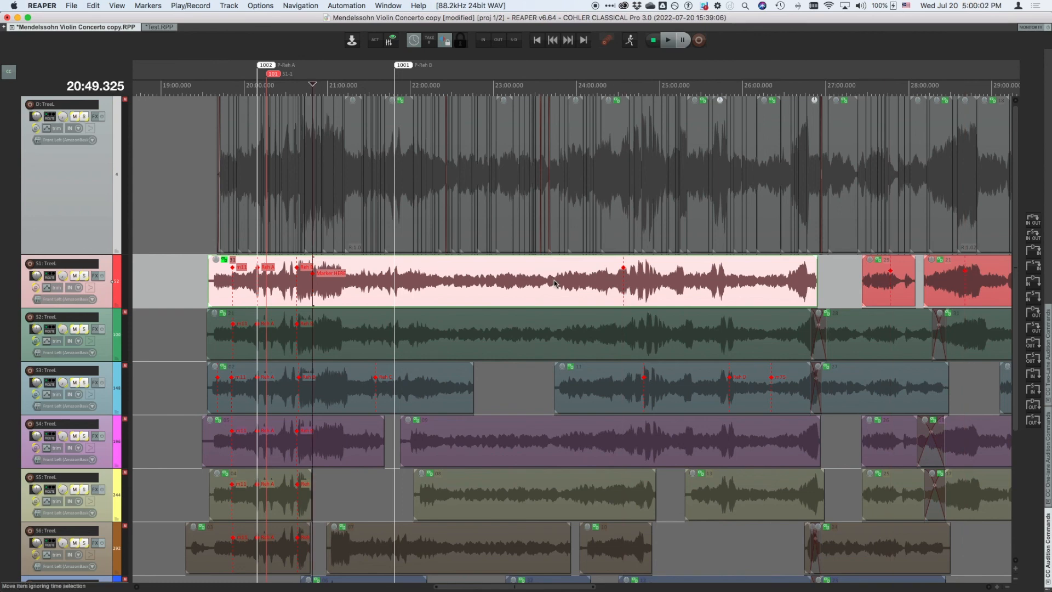